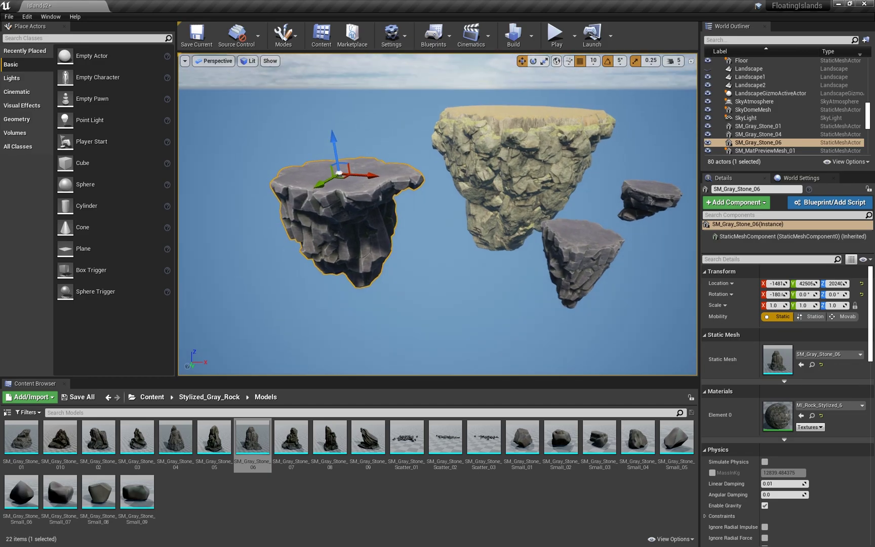
Step: Duplicate the inverted SM_Gray_Stone_04 rock and fit the copy beside SM_Gray_Stone_06, with their flat tops level
drag(252, 151, 426, 202)
right_drag(485, 205, 653, 205)
right_drag(415, 207, 467, 211)
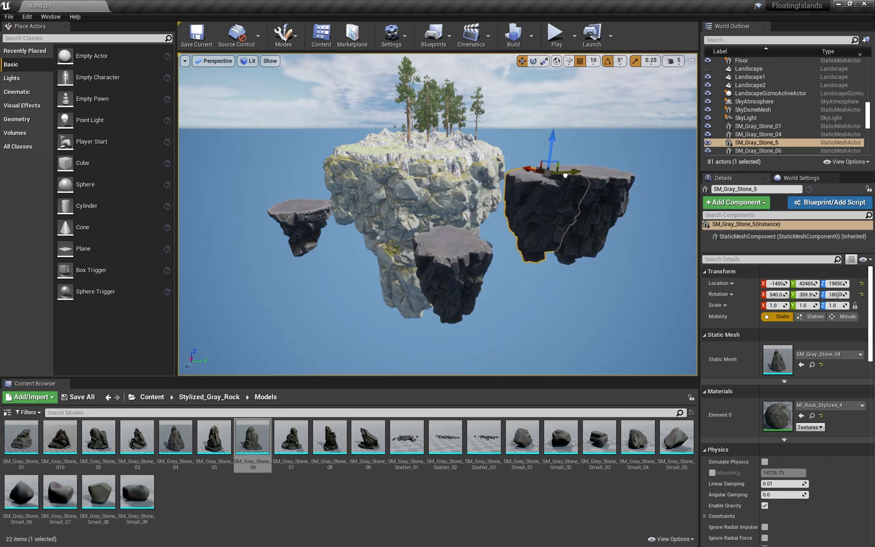
key(f)
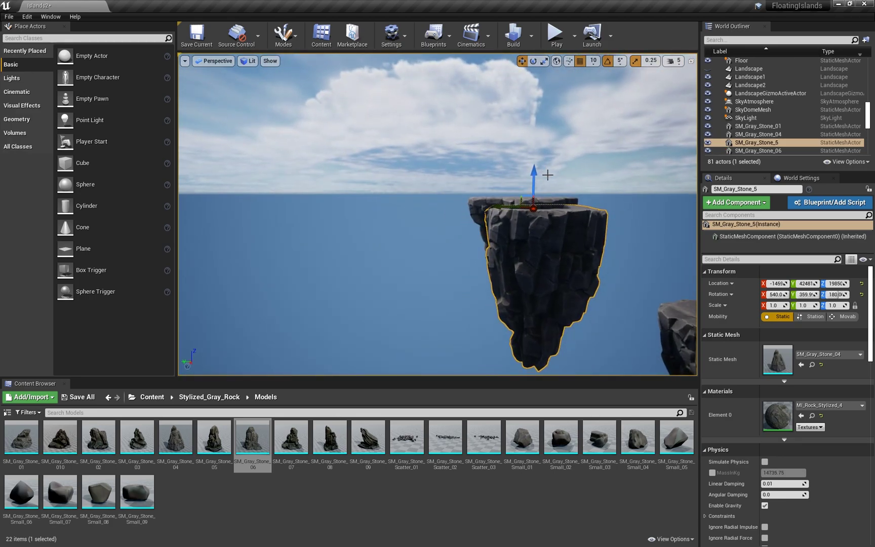
drag(548, 175, 530, 165)
Step: Duplicate the inverted SM_Gray_Stone_01 rock, rotate the copy to 275° about Z, and fit it into the edge of the rock cluster
right_drag(529, 165, 474, 213)
click(474, 213)
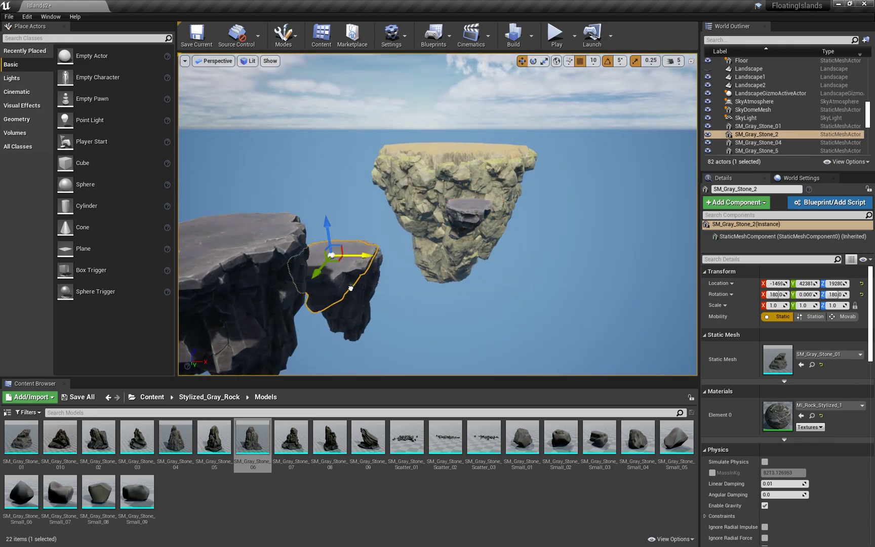
drag(350, 288, 347, 288)
mouse_move(347, 288)
right_down()
mouse_move(385, 274)
mouse_move(348, 288)
right_up()
drag(337, 315, 329, 238)
key(f)
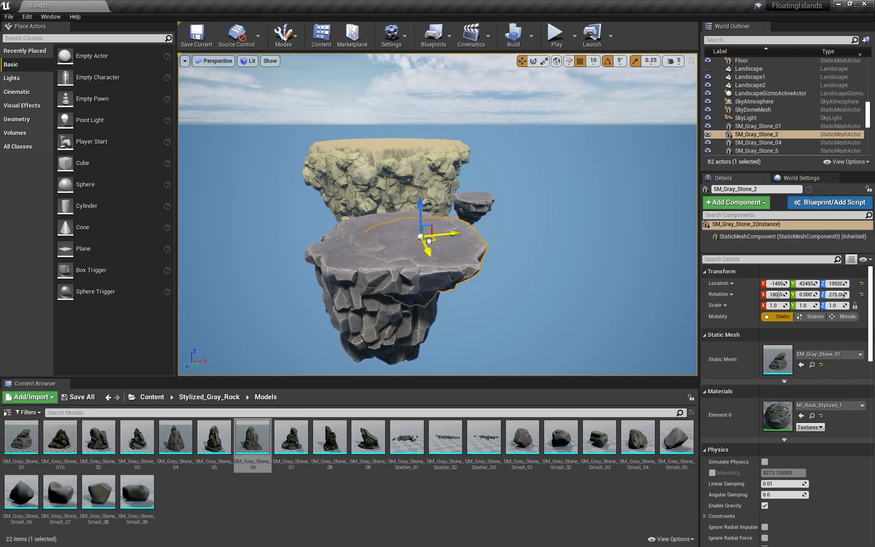
right_drag(429, 240, 381, 199)
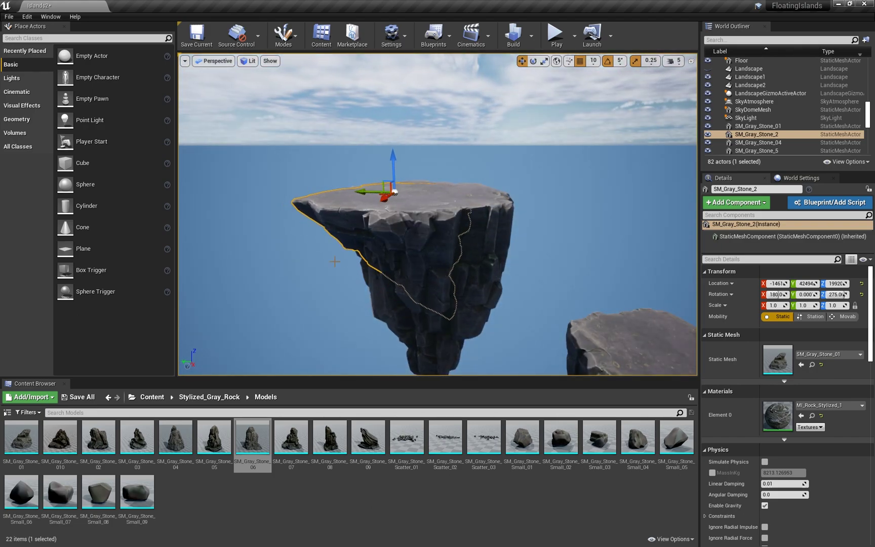
Step: Place SM_Gray_Stone_07 in the level, flip it upside down, and move it against the floating rock cluster
click(335, 261)
right_drag(335, 261, 536, 268)
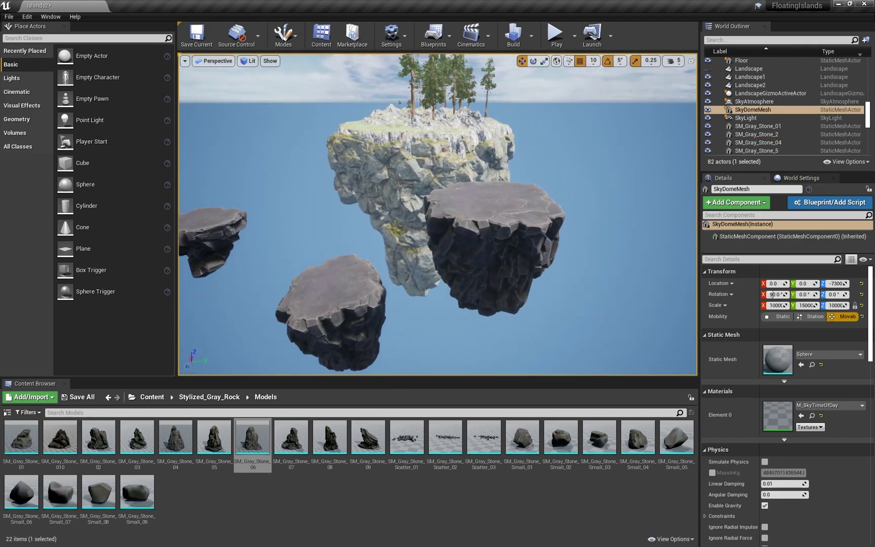
right_drag(437, 264, 347, 372)
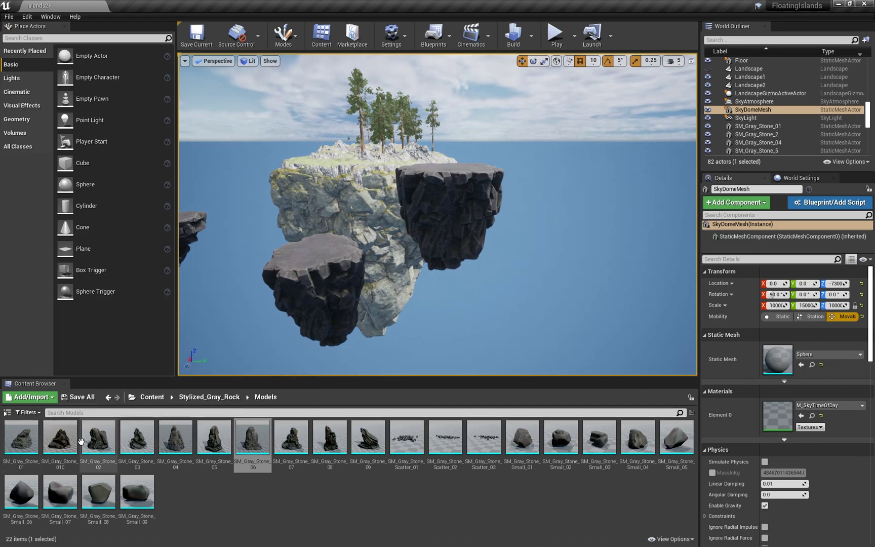
drag(291, 436, 469, 302)
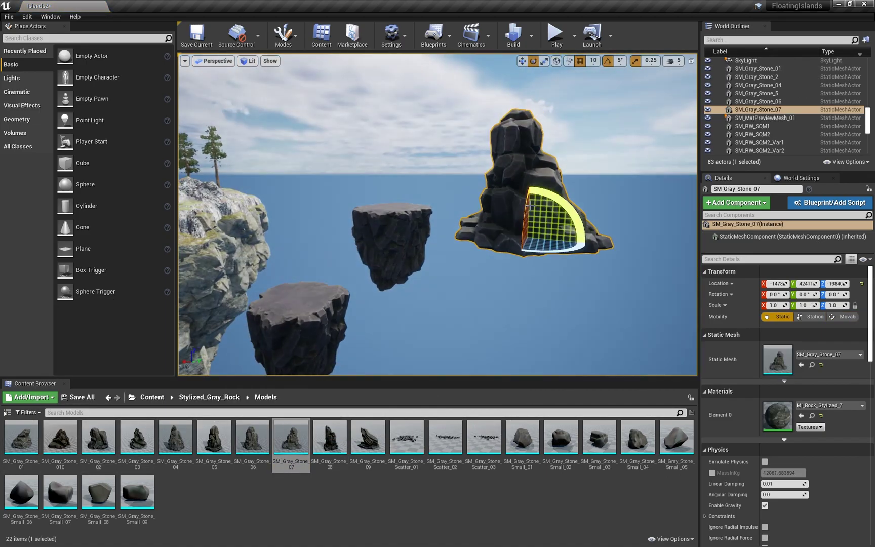
drag(582, 238, 589, 248)
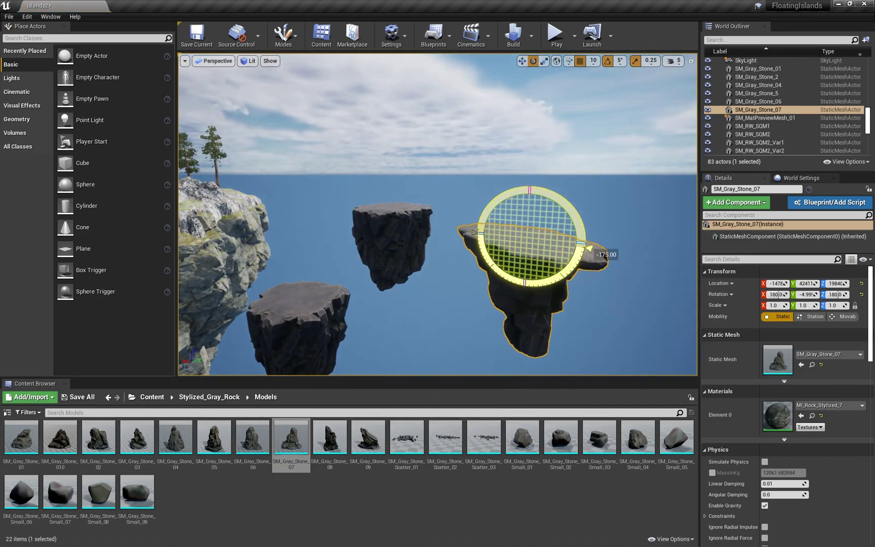
drag(506, 237, 483, 235)
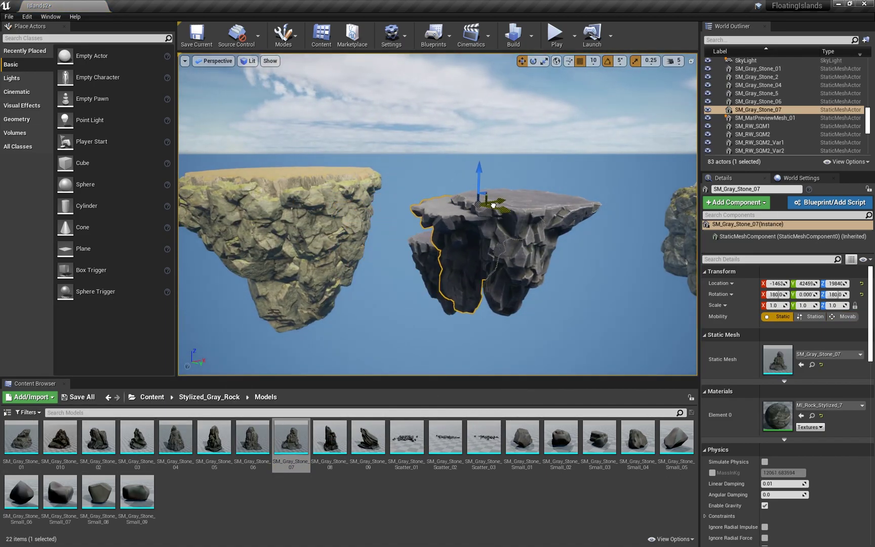
alt+drag(490, 175, 545, 271)
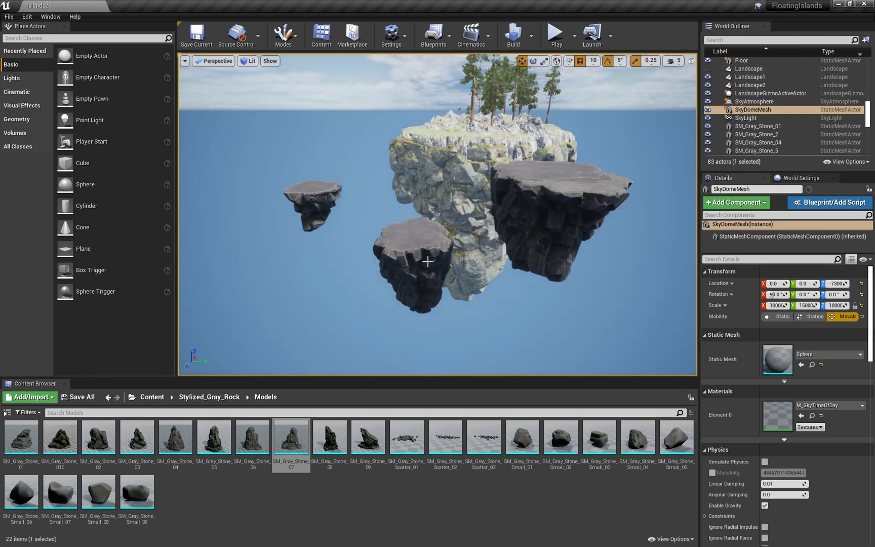
Step: Raise a copy of the SM_Gray_Stone_04 rock from below the cluster and align its flat top with the cluster's surface
click(561, 242)
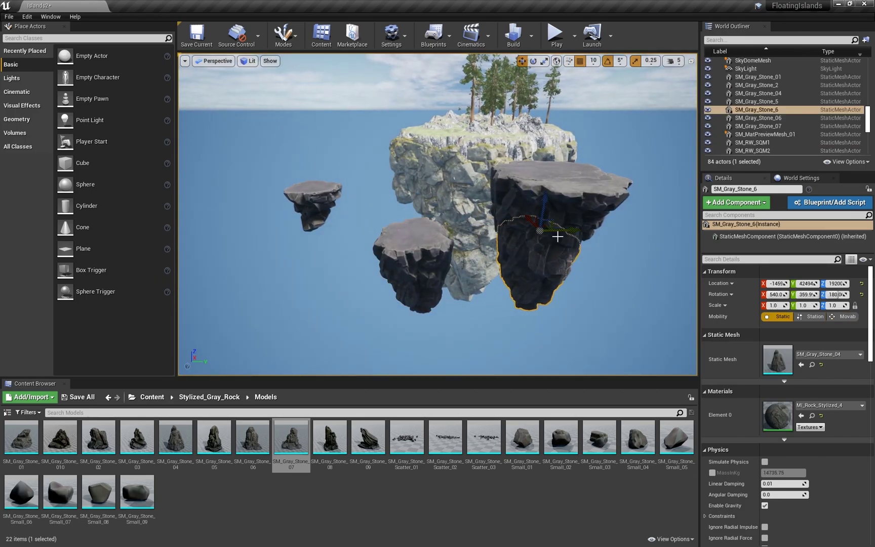
drag(533, 173, 564, 194)
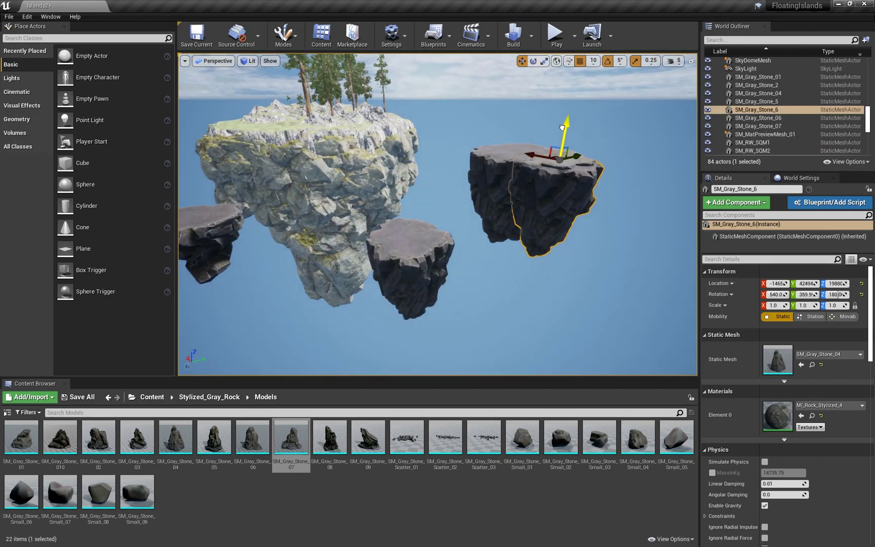
drag(562, 127, 563, 122)
click(582, 122)
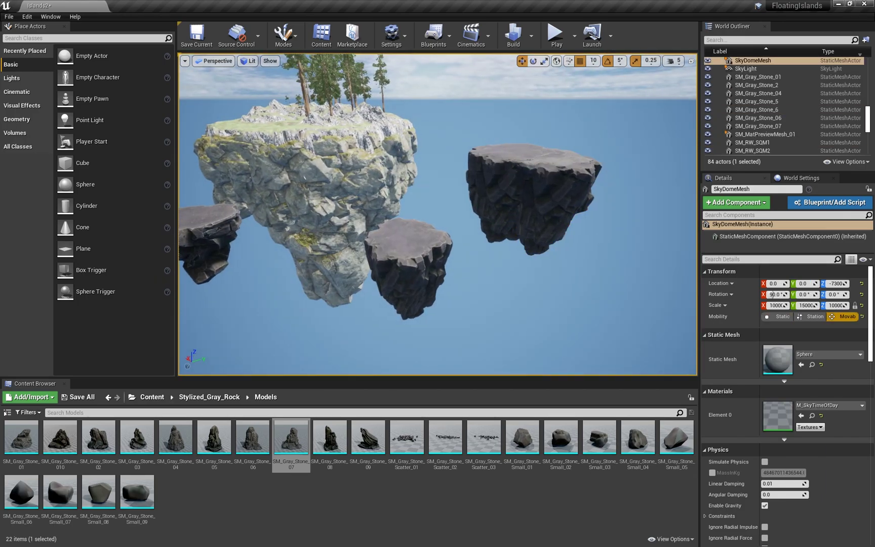
Step: Duplicate the SM_Gray_Stone_04 rock once more and fit the copy into the cluster's outer edge, level with its top
right_drag(582, 121, 415, 142)
click(394, 212)
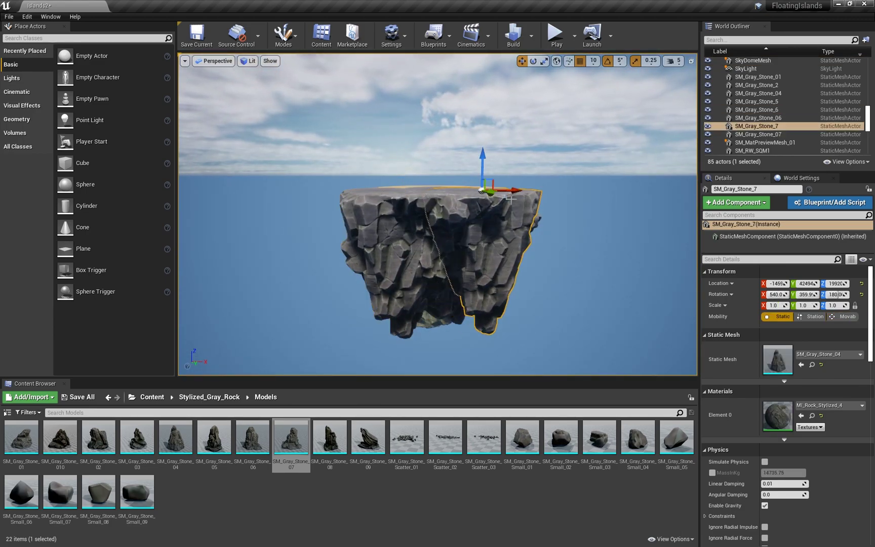
alt+drag(510, 199, 537, 243)
click(582, 202)
right_drag(582, 203, 623, 218)
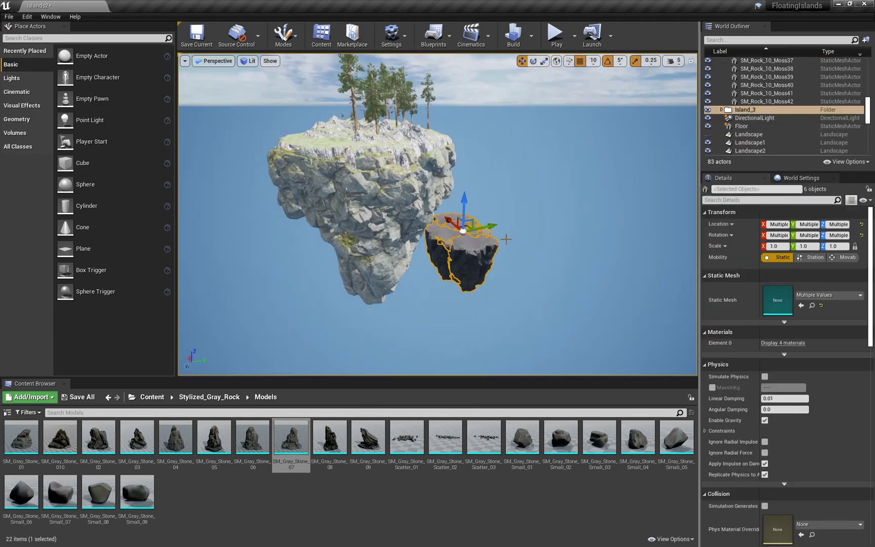
Step: Focus the view on SM_Gray_Stone_2 in the Island_3 folder to inspect the assembled stone island
right_drag(506, 240, 526, 246)
click(289, 191)
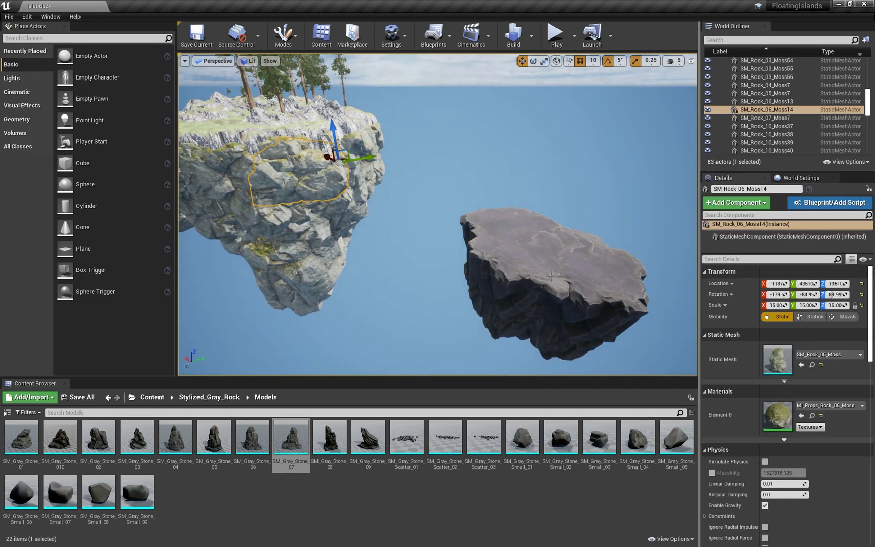
click(521, 238)
double_click(747, 102)
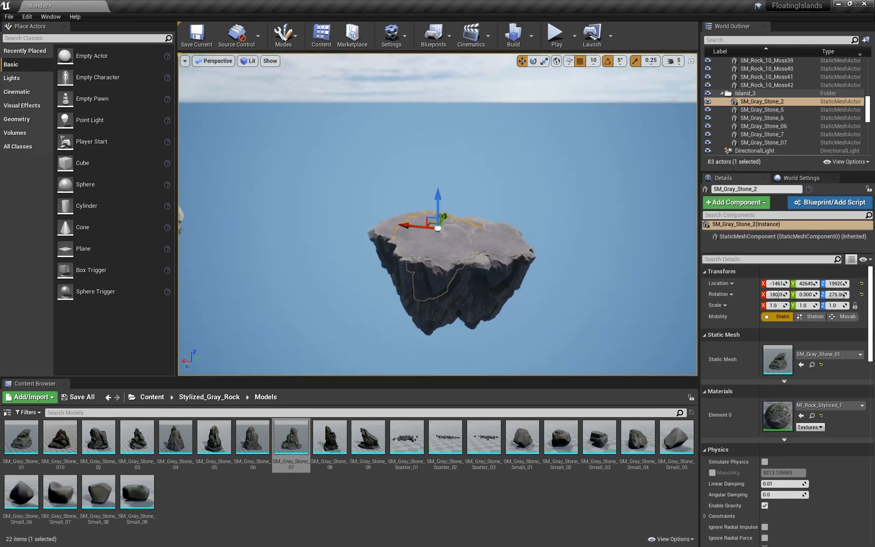
Step: Add a Sphere to the level and move it beside the gray stone island
click(324, 167)
drag(86, 184, 658, 289)
drag(580, 200, 512, 197)
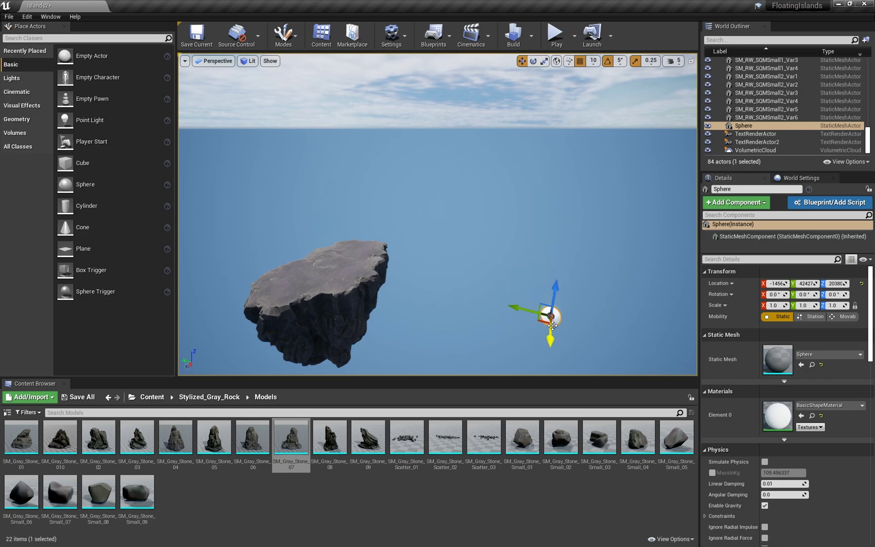
alt+drag(553, 325, 307, 228)
right_drag(306, 229, 295, 279)
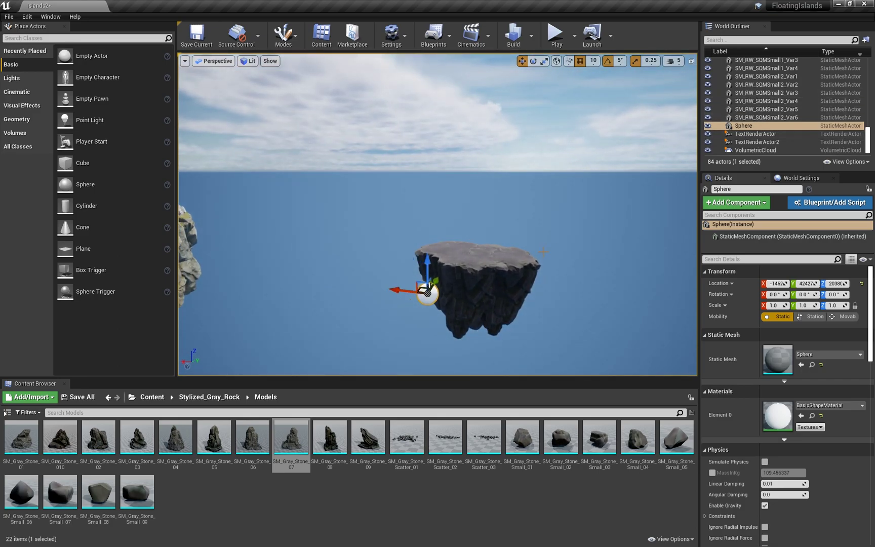
Step: Attach all six gray stones of the Island_3 folder to the Sphere
right_drag(542, 251, 534, 252)
click(529, 267)
click(754, 93)
shift+click(752, 133)
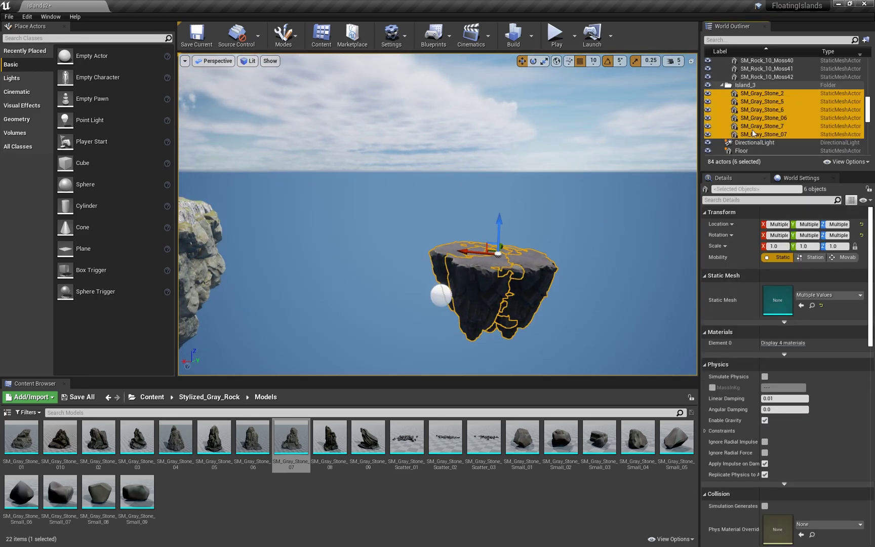
right_click(495, 284)
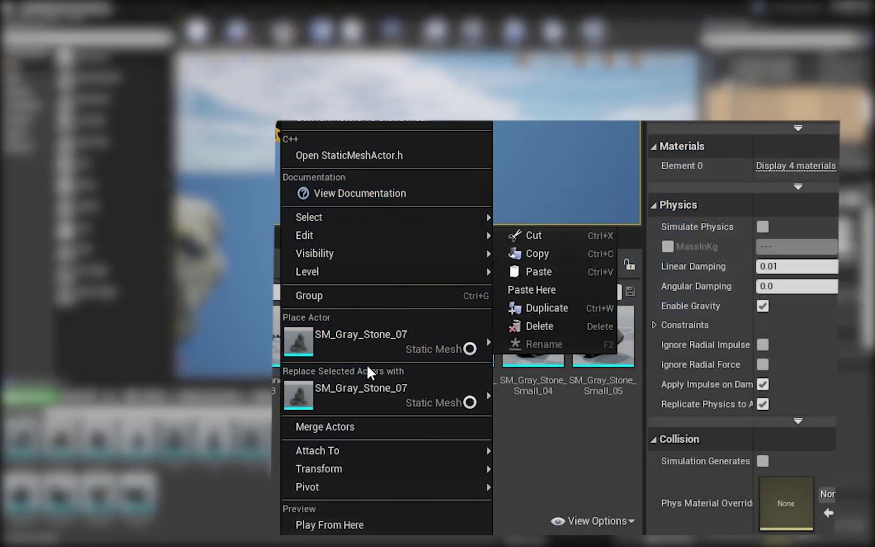
mouse_move(431, 453)
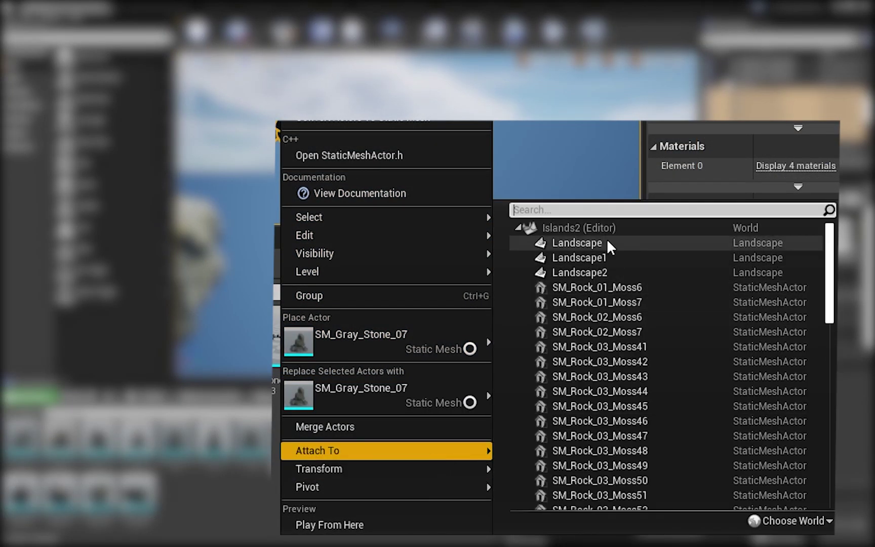
text(sphe)
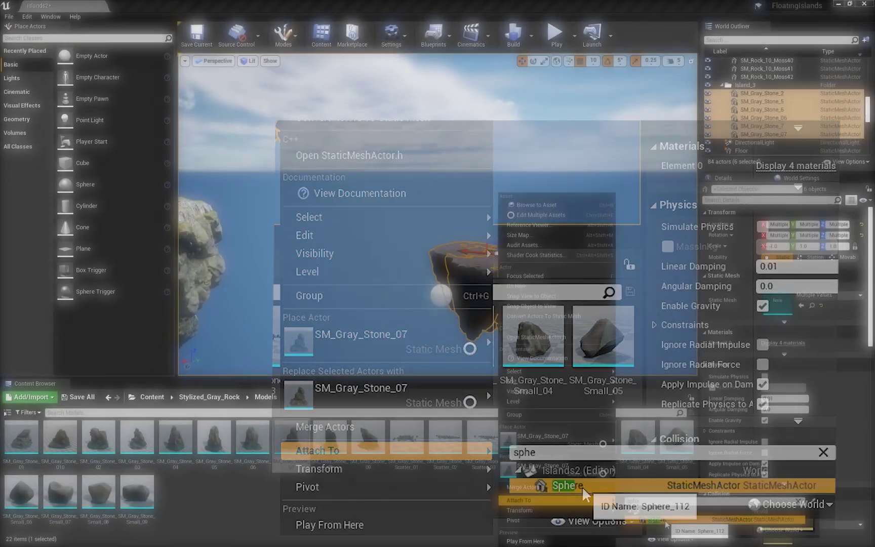
click(568, 485)
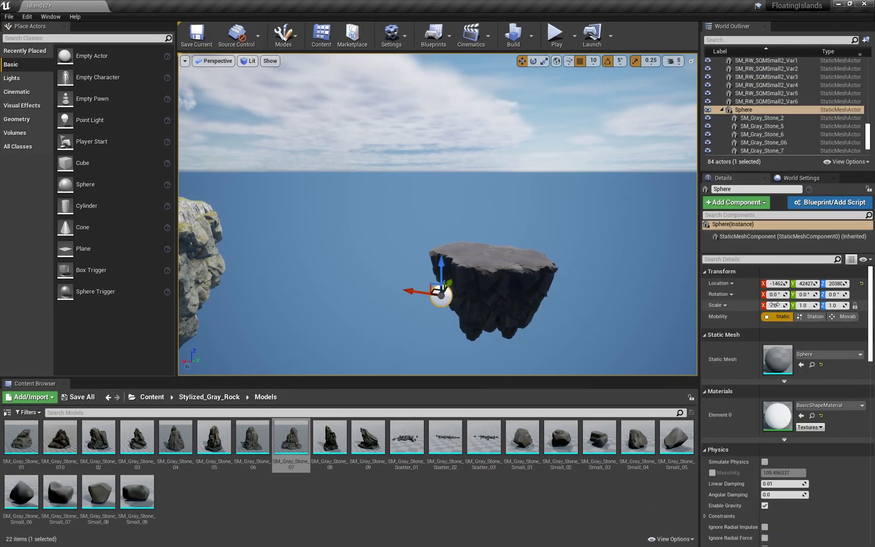
Step: Scale the Sphere with its attached stones to 15 on all axes and move it along Y away from the tree-covered island
text(15)
key(Return)
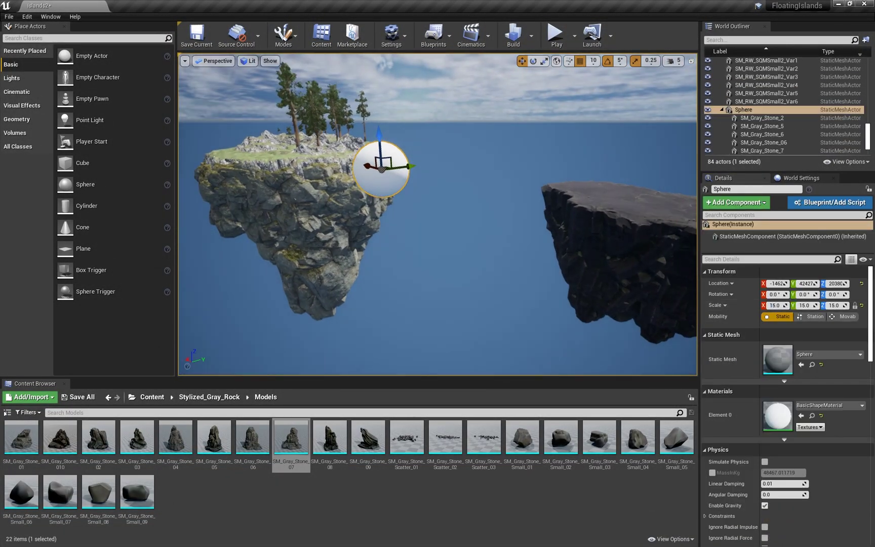
key(s)
right_drag(421, 201, 421, 201)
drag(287, 192, 493, 164)
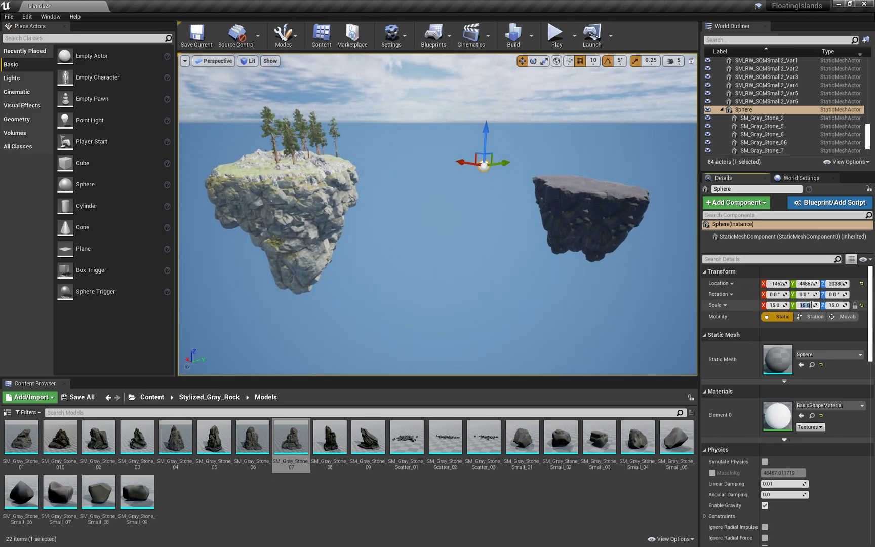
Step: Set the Sphere's scale to 20 to enlarge the attached stone island further
text(20)
key(Return)
right_drag(631, 233, 703, 235)
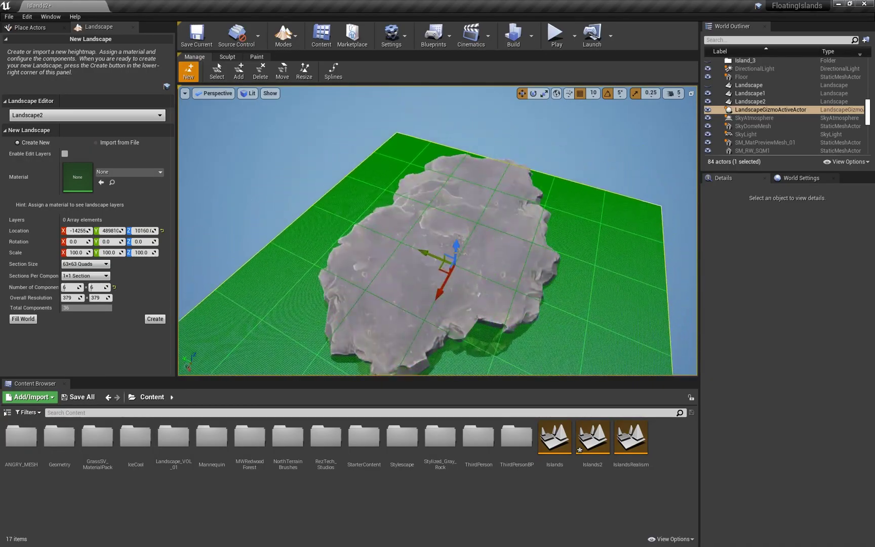
Step: Position the new landscape grid over the top surface of the gray stone island
drag(440, 290, 455, 261)
drag(442, 226, 454, 203)
right_drag(455, 203, 539, 213)
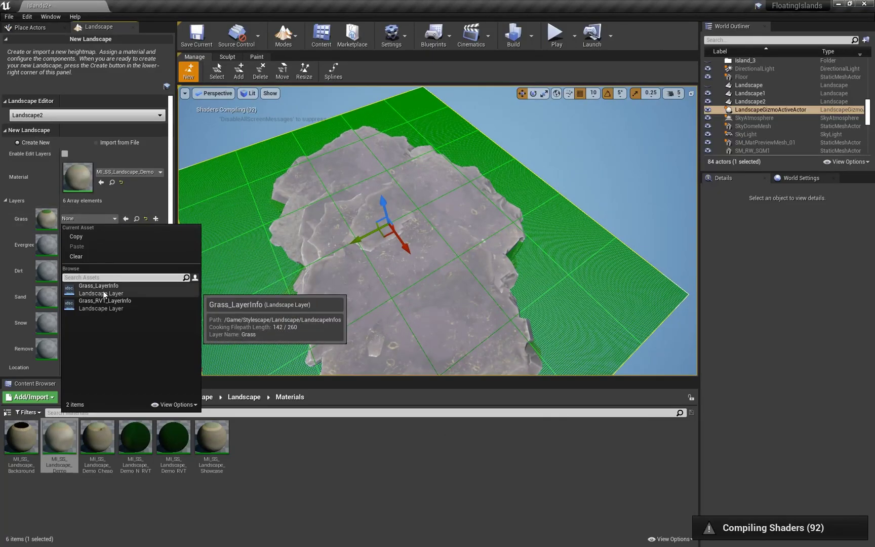
Step: Assign Grass_LayerInfo, EvergreenGrass_LayerInfo, Dirt_LayerInfo and Sand_LayerInfo to the matching layers of the new landscape
click(111, 291)
click(90, 244)
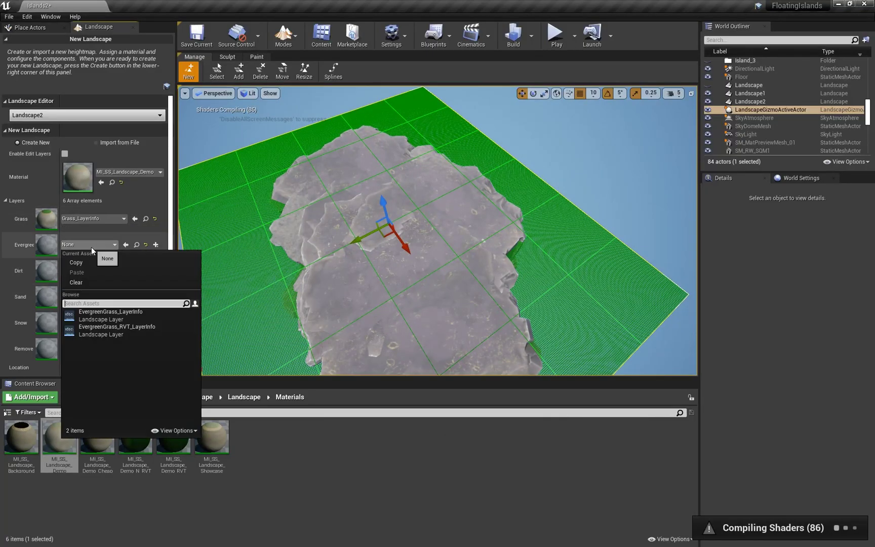
click(112, 318)
click(90, 271)
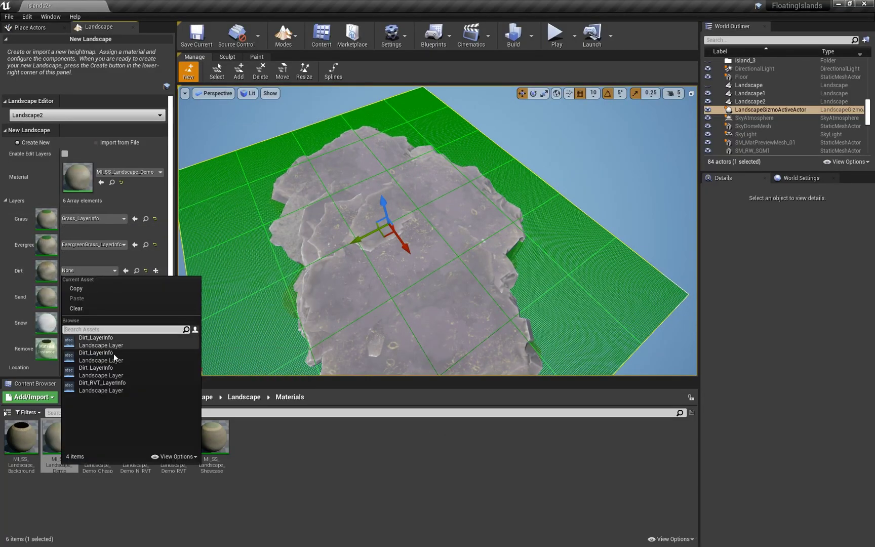
click(112, 368)
click(90, 296)
click(96, 365)
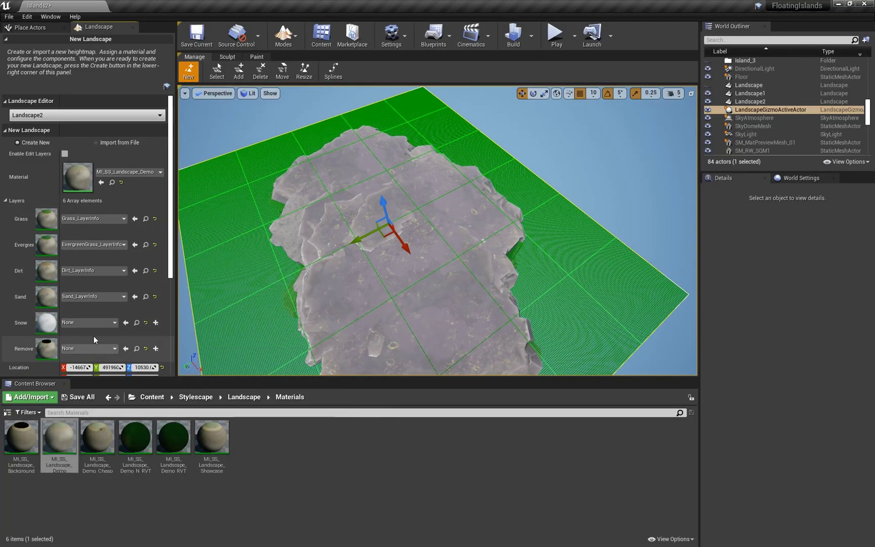
Step: Assign Snow_LayerInfo and the RemoveProcedural layer info to the last two layers, and create the landscape
click(90, 322)
click(97, 390)
click(96, 349)
click(108, 417)
scroll(102, 303, down, 5)
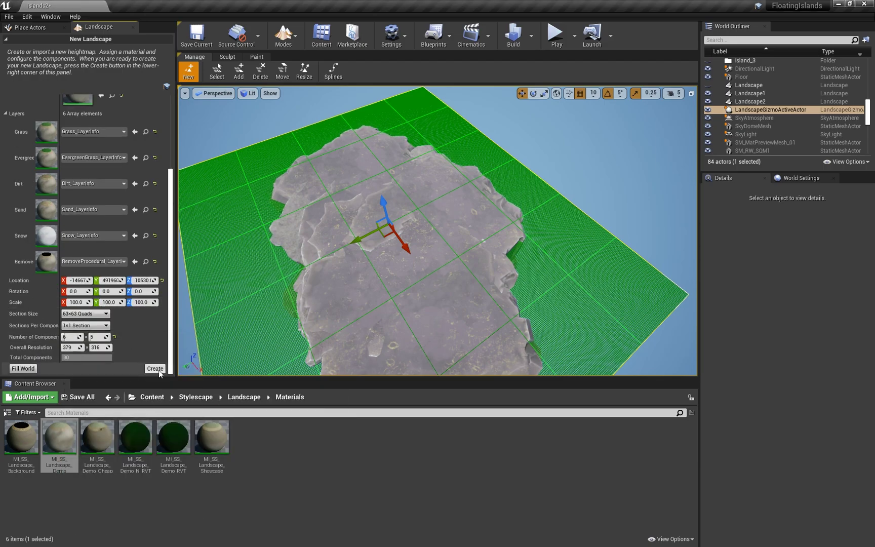
click(156, 365)
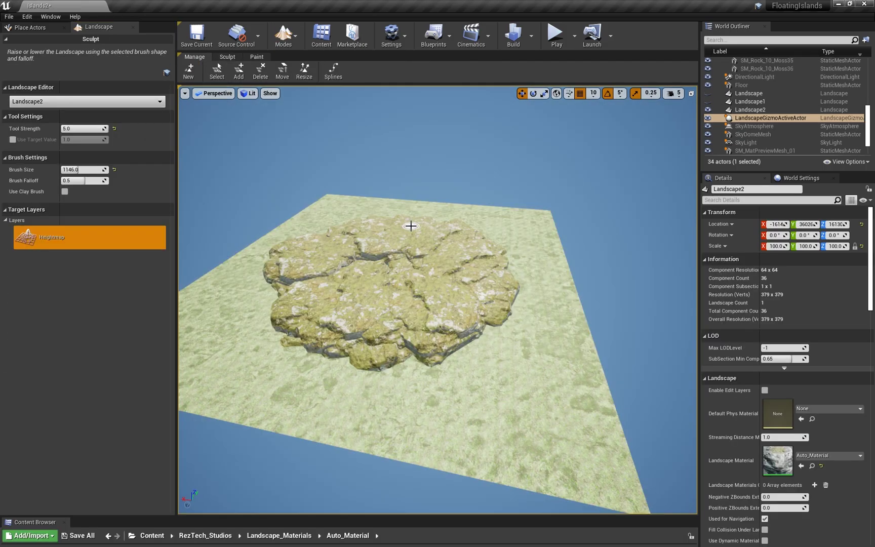
Step: Switch the landscape Sculpt tool from the circular brush to the Alpha brush type
click(256, 57)
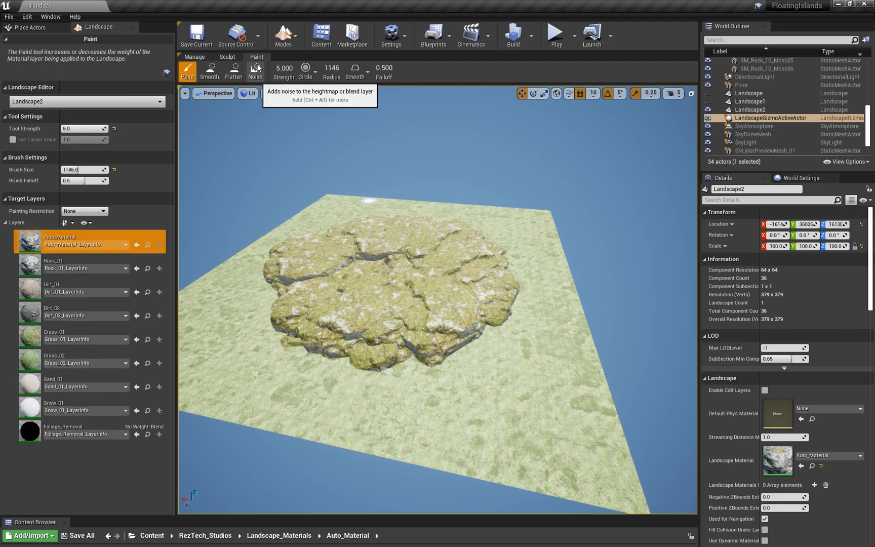
click(227, 56)
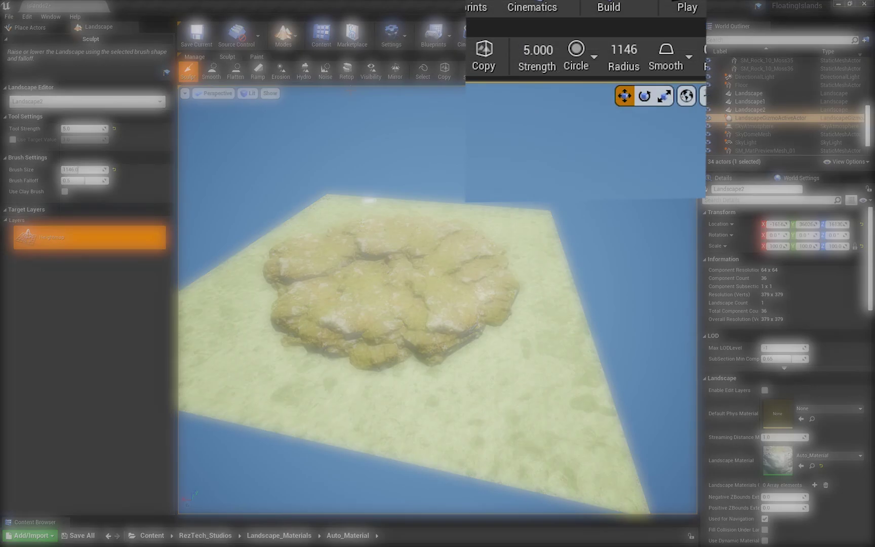
click(502, 71)
click(595, 135)
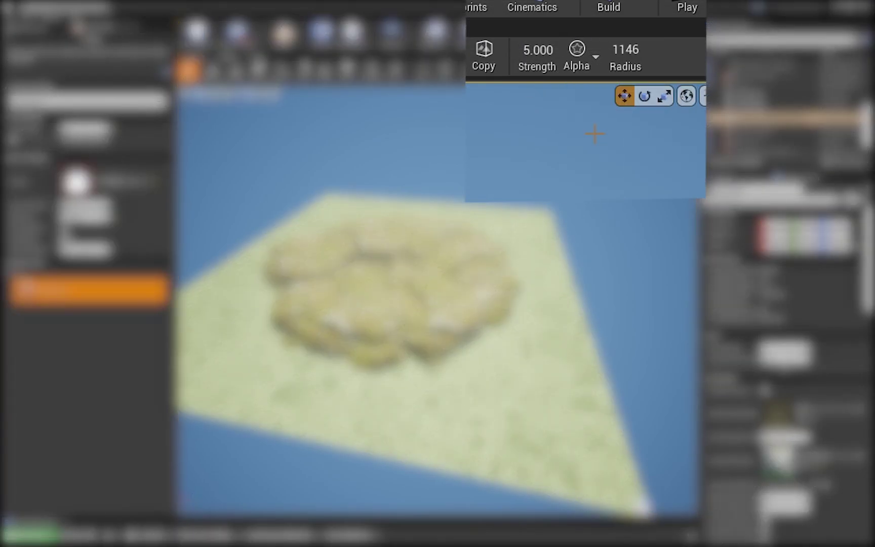
Step: Set the Sculpt tool strength to 3
right_drag(577, 127, 662, 142)
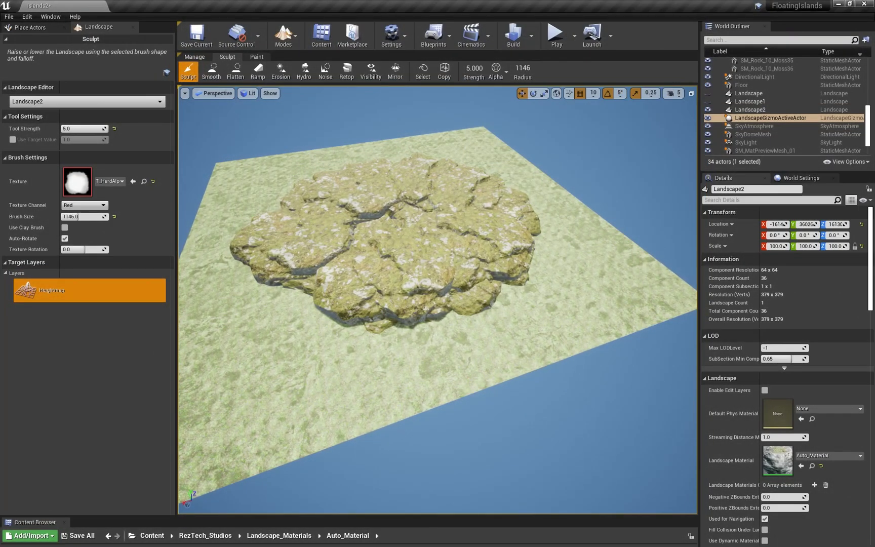
key(w)
right_drag(342, 348, 263, 338)
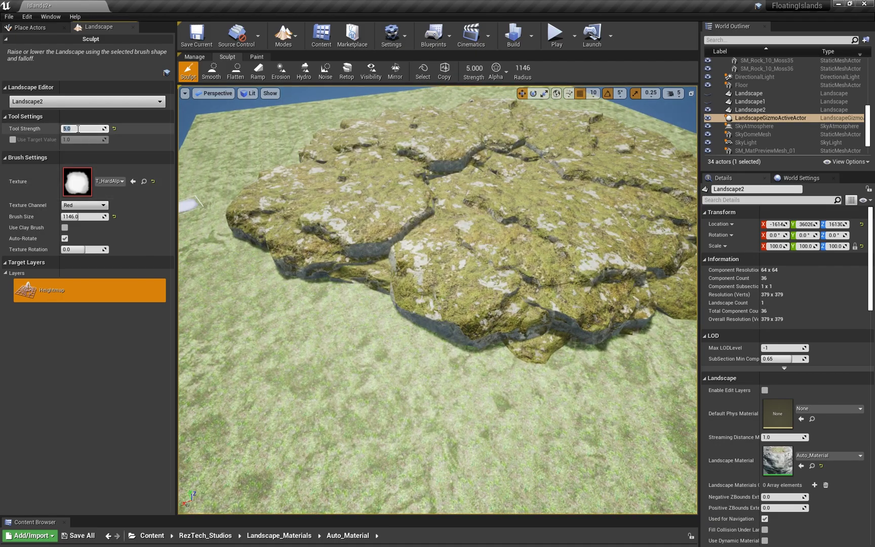
text(3)
key(Return)
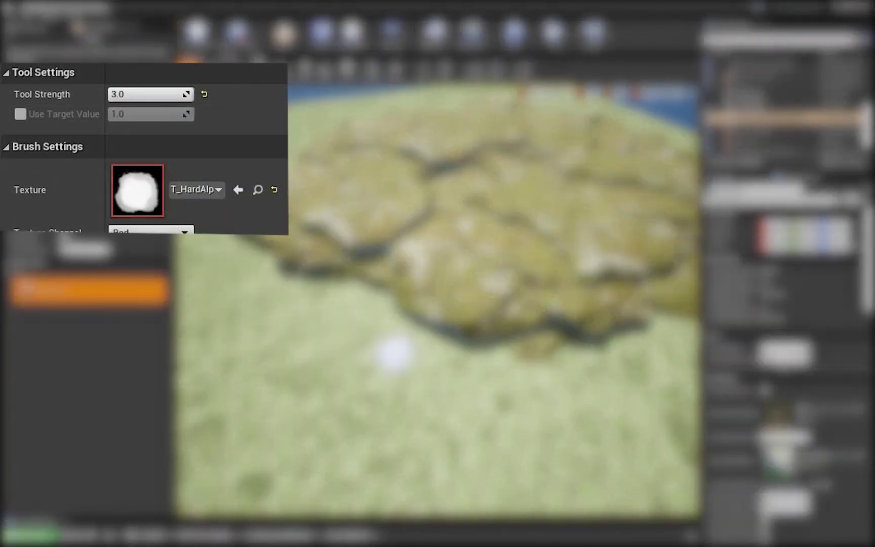
Step: Sculpt the landscape down around the stone island's perimeter with brush size 2766, undoing unwanted strokes
click(427, 363)
drag(418, 360, 359, 362)
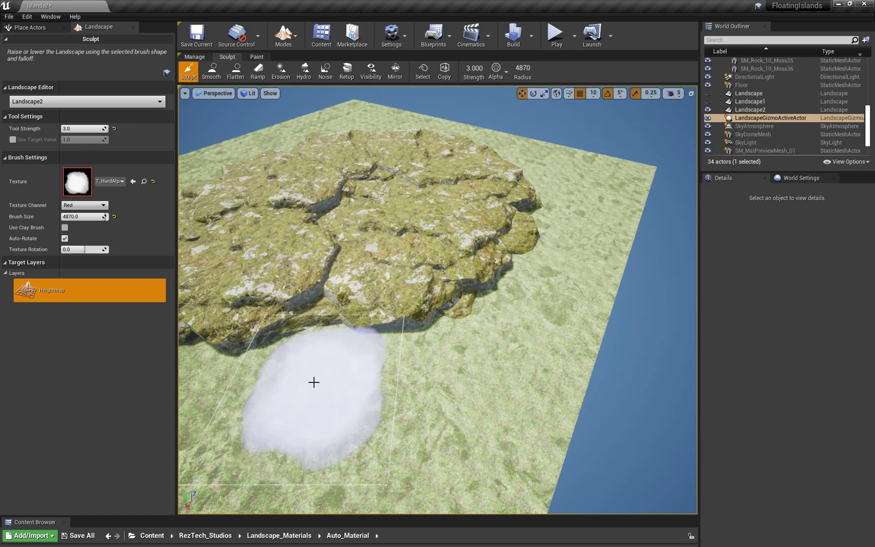
mouse_move(314, 382)
mouse_down()
mouse_move(305, 378)
mouse_move(335, 383)
mouse_move(316, 383)
mouse_up()
key(ctrl+z)
mouse_move(316, 383)
right_down()
mouse_move(390, 374)
mouse_move(512, 397)
right_up()
shift+click(481, 395)
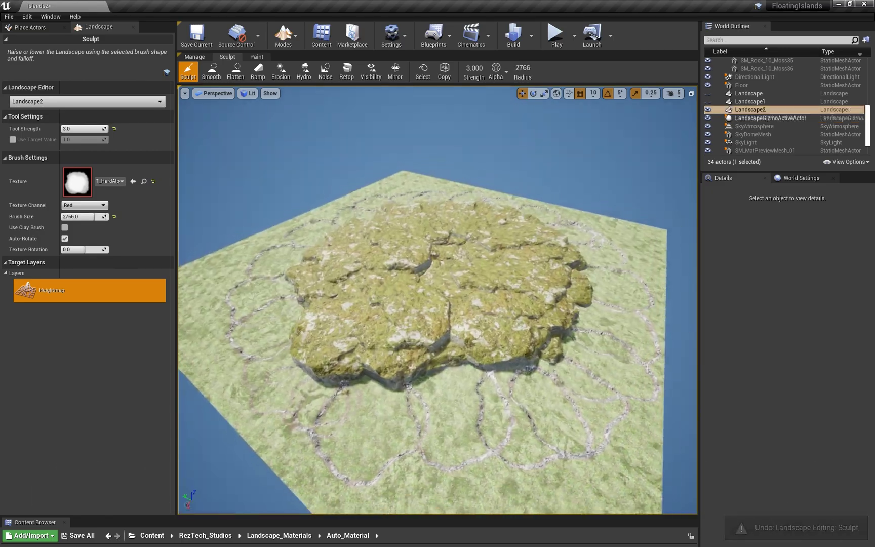
Step: Activate the landscape Visibility tool for masking out parts of Landscape2
click(283, 35)
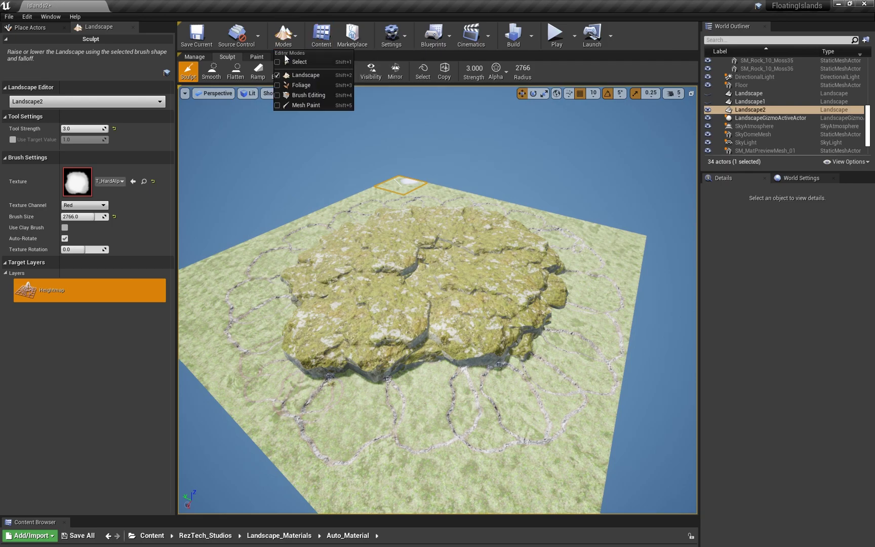
click(294, 61)
click(293, 101)
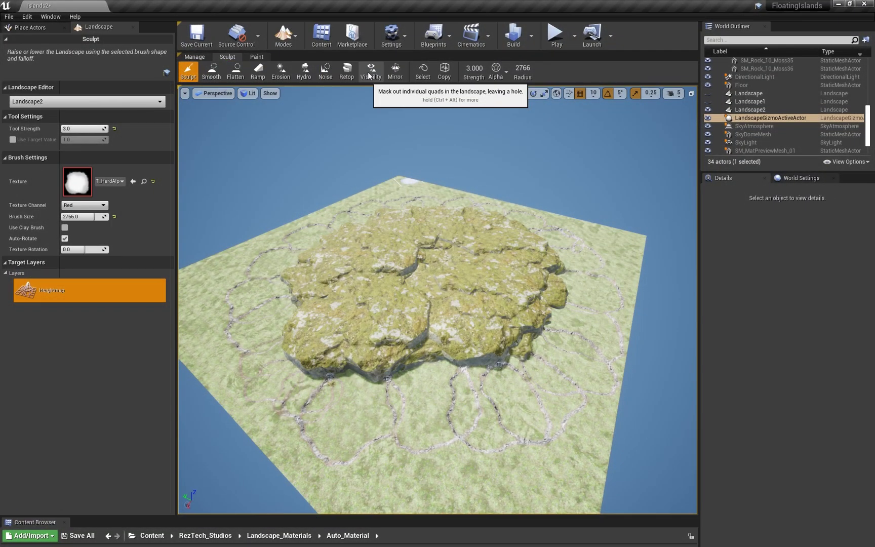
click(370, 73)
mouse_move(409, 404)
right_down()
mouse_move(410, 446)
mouse_move(365, 440)
mouse_move(395, 440)
mouse_move(374, 431)
mouse_move(407, 408)
right_up()
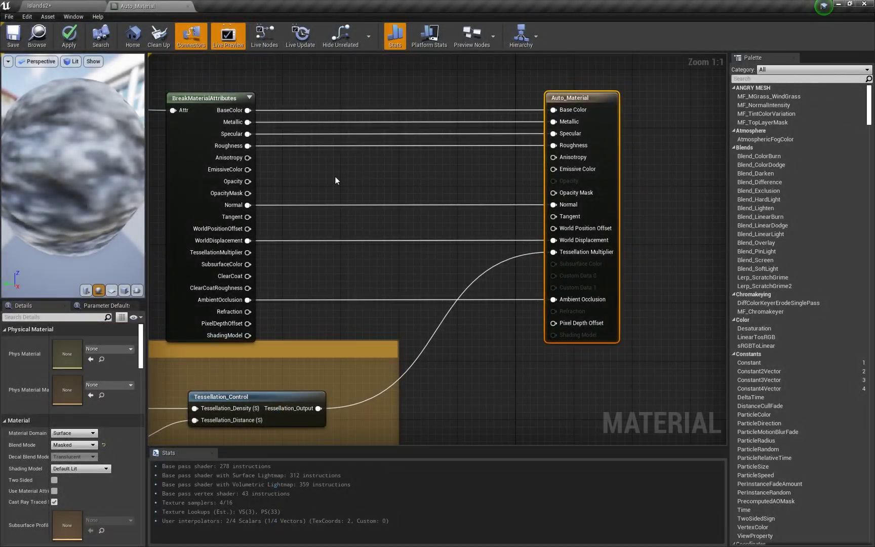
Step: Add a Landscape Visibility Mask node to Auto_Material, connect it to Opacity Mask, and save the material
right_click(335, 177)
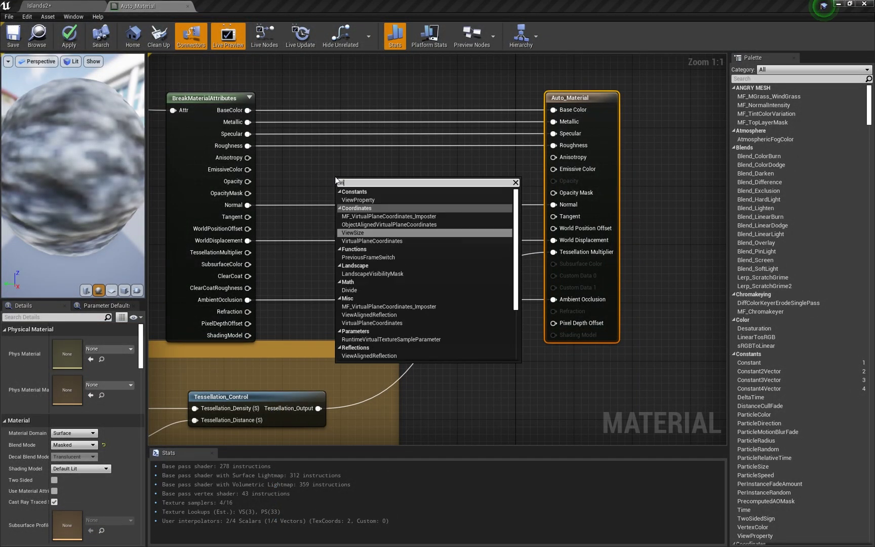
text(si)
click(365, 200)
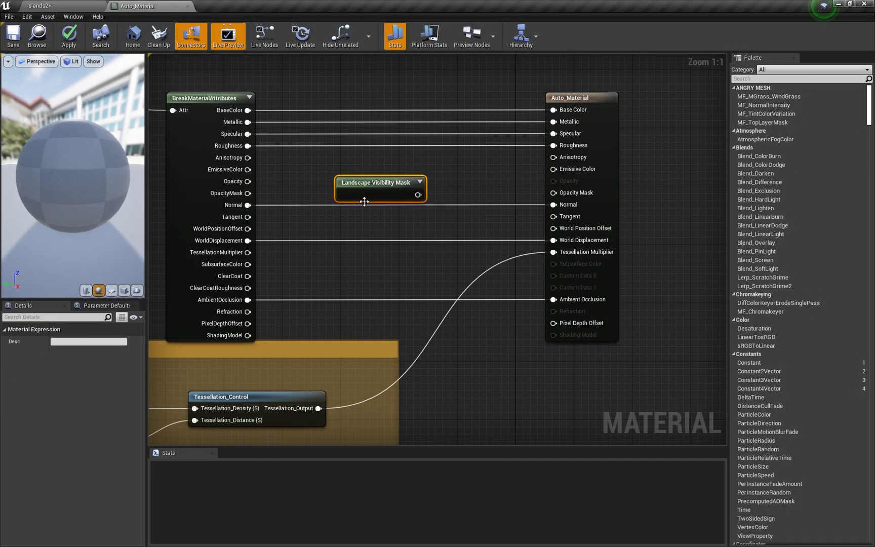
drag(418, 195, 553, 193)
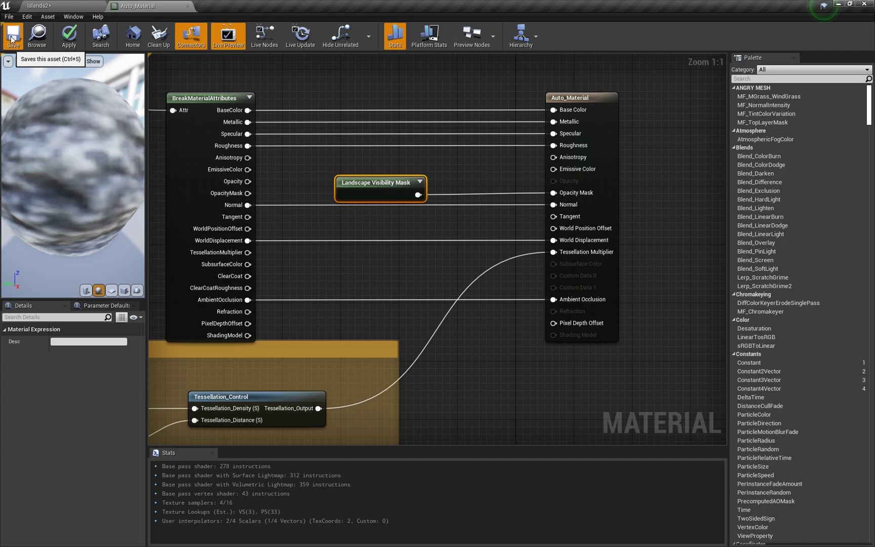
click(12, 38)
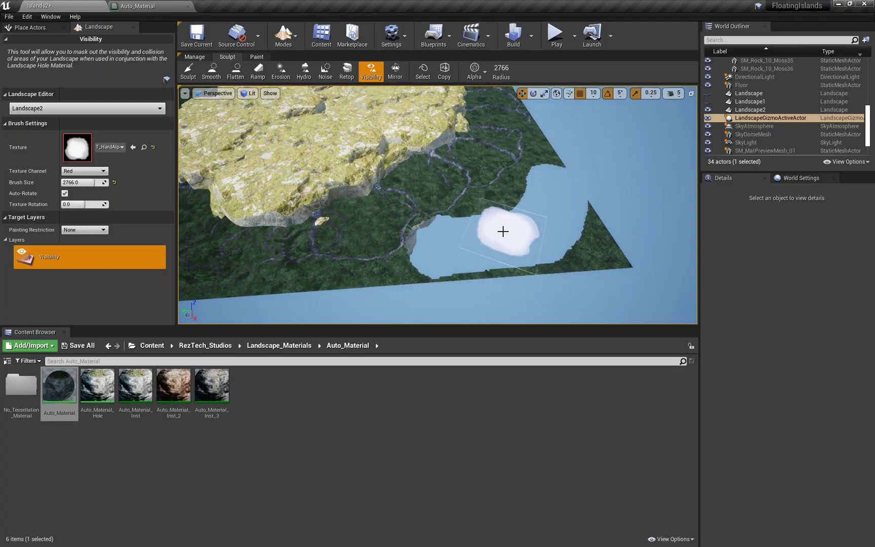
Step: Mask out the outer corners and straight edges of Landscape2 around the island with brush size 2766
mouse_move(485, 231)
mouse_down()
mouse_move(474, 224)
mouse_move(478, 209)
mouse_move(511, 199)
mouse_move(539, 169)
mouse_up()
mouse_move(545, 137)
mouse_down()
mouse_move(564, 248)
mouse_move(521, 269)
mouse_move(297, 285)
mouse_up()
key(s)
mouse_move(297, 285)
right_down()
mouse_move(238, 263)
mouse_move(215, 240)
right_up()
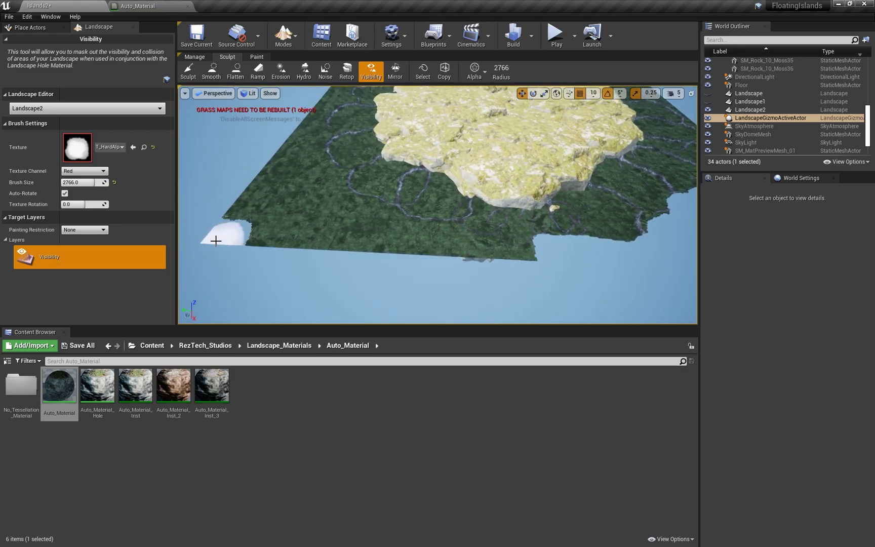
drag(215, 240, 522, 243)
right_drag(522, 243, 322, 235)
mouse_move(322, 234)
mouse_down()
mouse_move(295, 278)
mouse_move(351, 261)
mouse_up()
right_drag(352, 261, 367, 227)
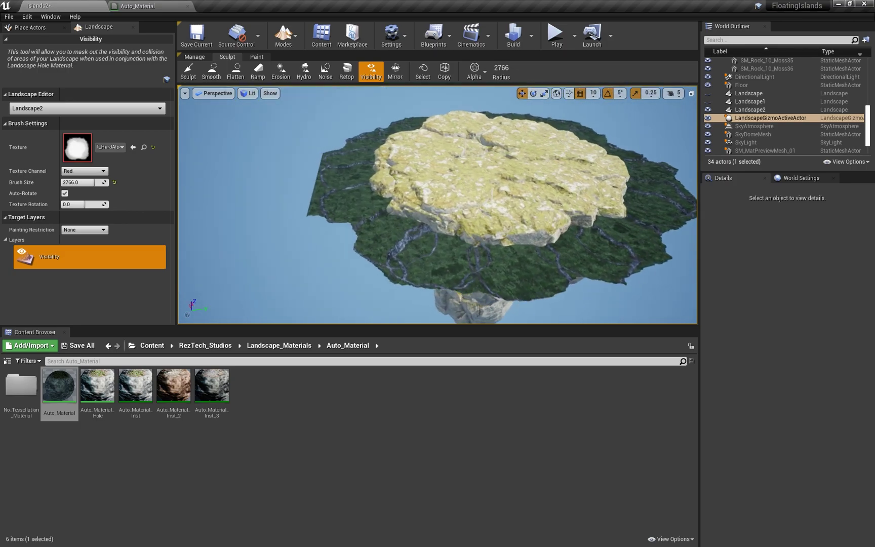
Step: Reduce the visibility brush size to 1152 and mask out the remaining protruding corner of Landscape2
key(w)
mouse_move(367, 226)
right_down()
mouse_move(355, 238)
mouse_move(344, 217)
right_up()
key(bracketleft)
key(bracketleft)
key(bracketleft)
key(bracketleft)
key(bracketleft)
key(bracketleft)
key(bracketleft)
key(bracketleft)
key(bracketleft)
key(bracketleft)
key(bracketleft)
key(bracketleft)
key(bracketleft)
key(bracketleft)
key(bracketleft)
key(bracketleft)
key(bracketleft)
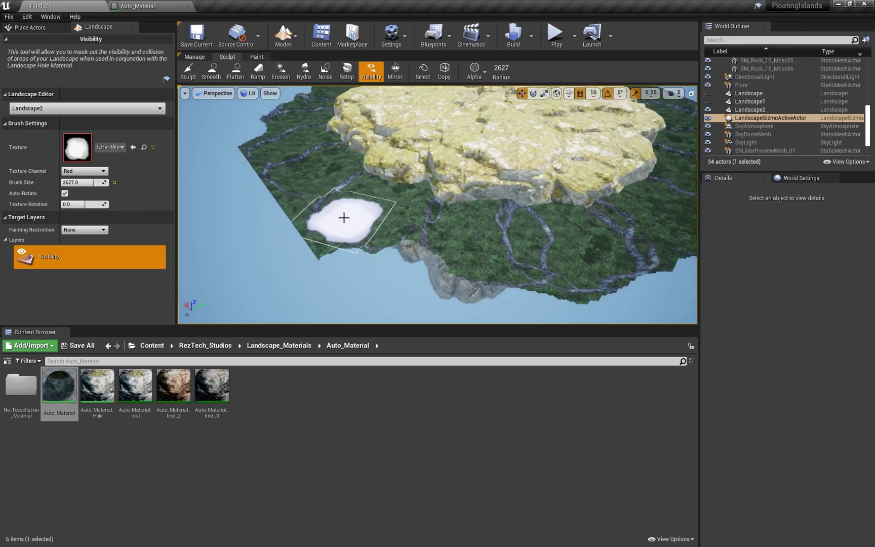
drag(338, 242, 308, 228)
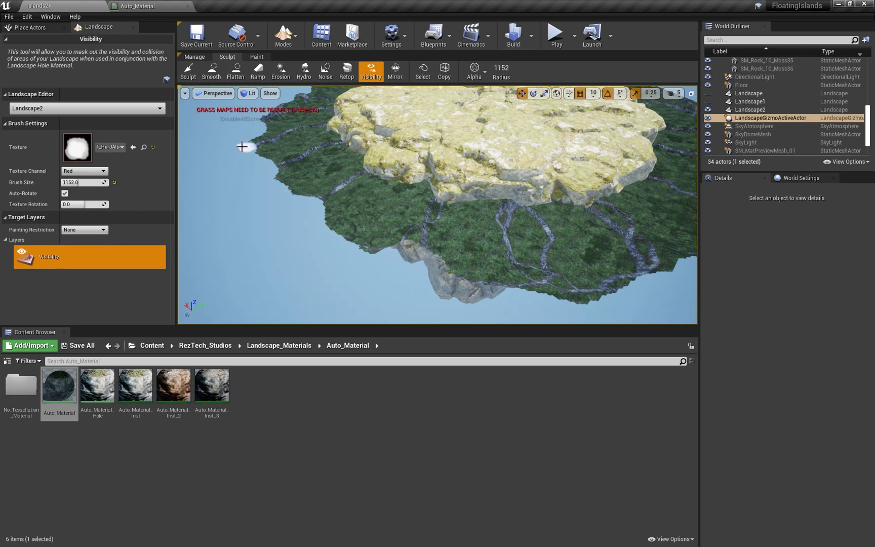
Step: Switch to Select mode and raise Landscape2 until it covers the top of the stone island
right_drag(242, 147, 359, 127)
click(280, 43)
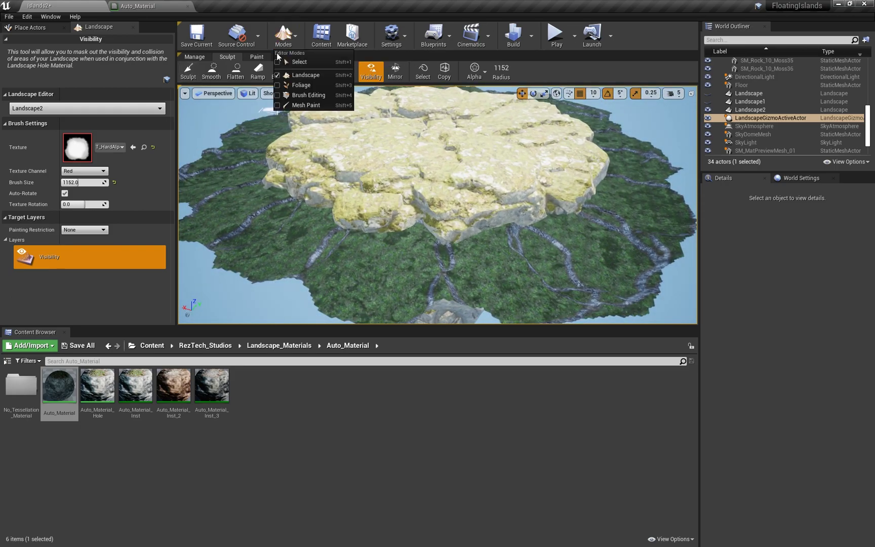
click(299, 62)
double_click(745, 110)
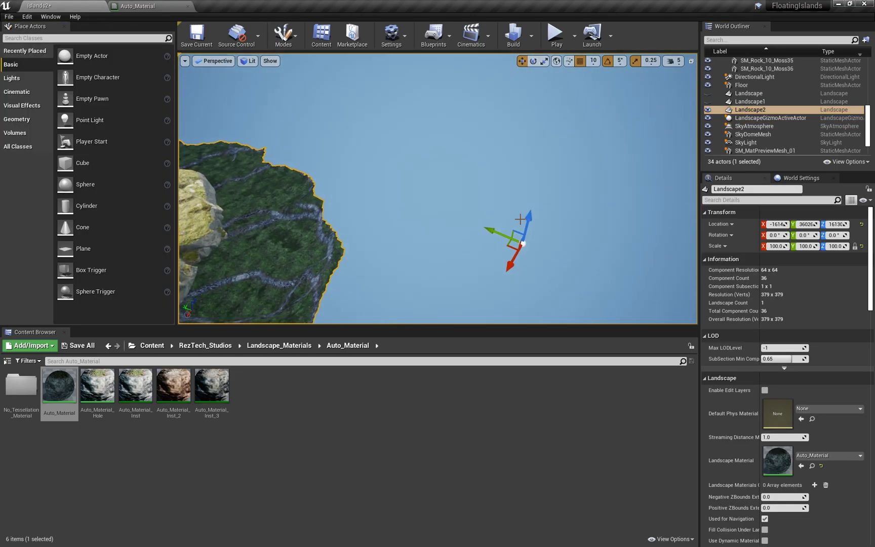
drag(599, 258, 507, 102)
Step: Return to Landscape mode and activate the Sculpt tool
click(283, 35)
click(300, 71)
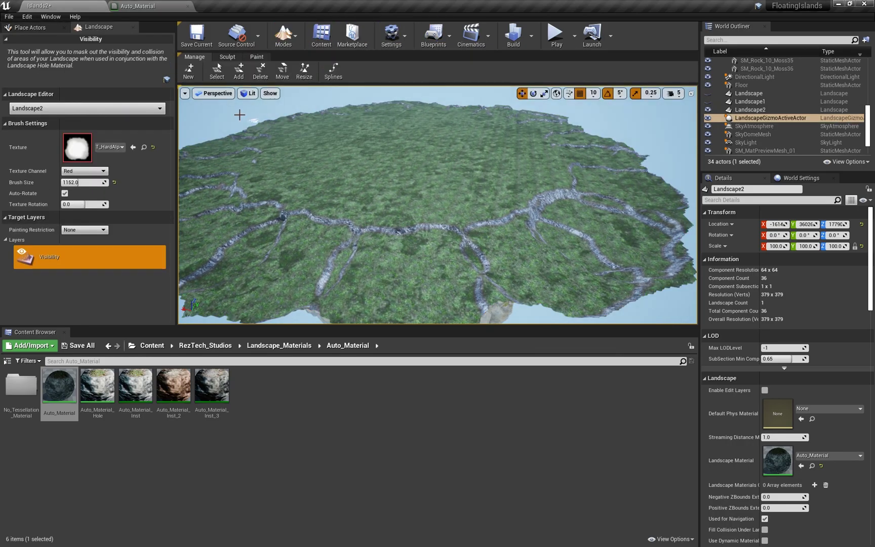
click(188, 71)
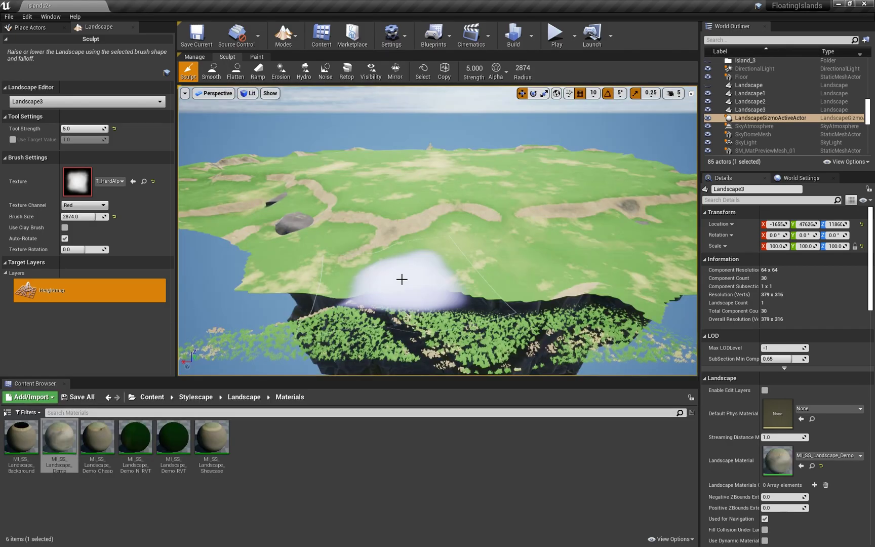
Step: Lower the edge of Landscape3 with brush size 2874 to expose the dark rocks beneath, undoing unwanted strokes
key(ctrl+z)
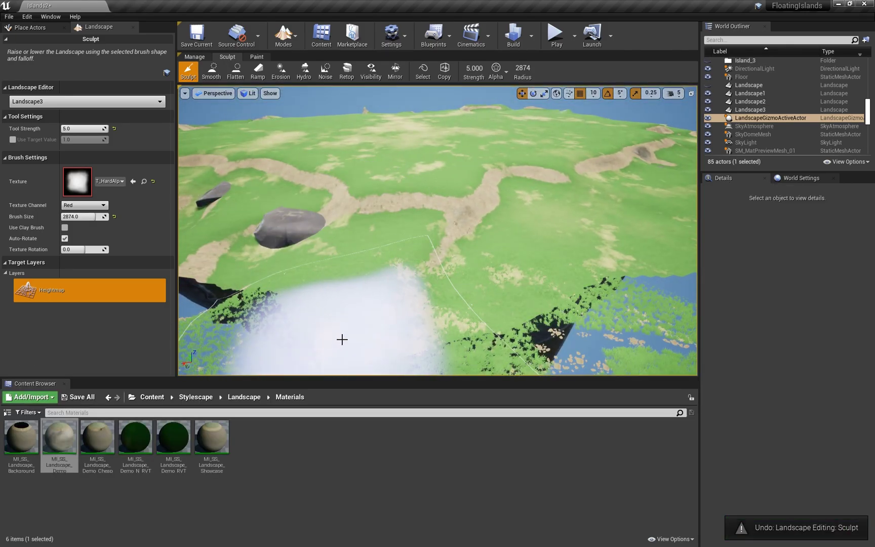
right_drag(543, 337, 544, 328)
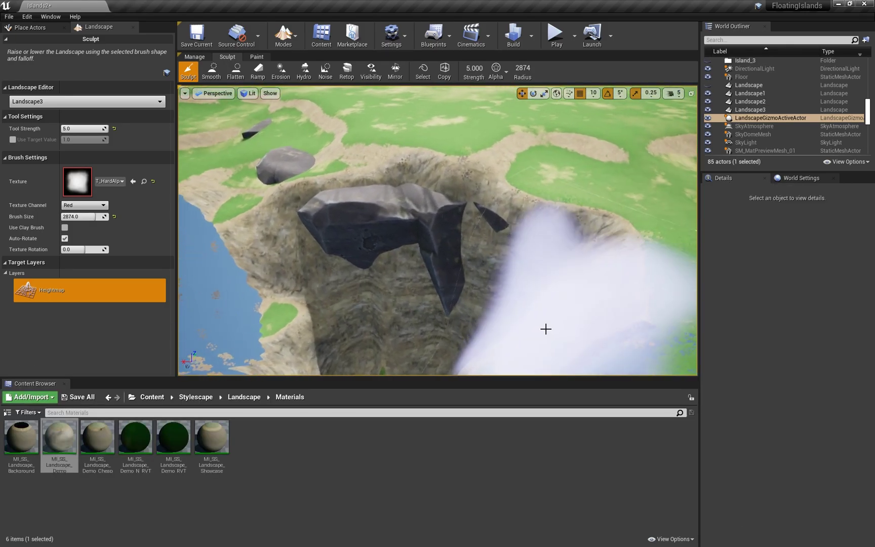
drag(545, 328, 531, 296)
key(ctrl+z)
right_drag(531, 297, 524, 253)
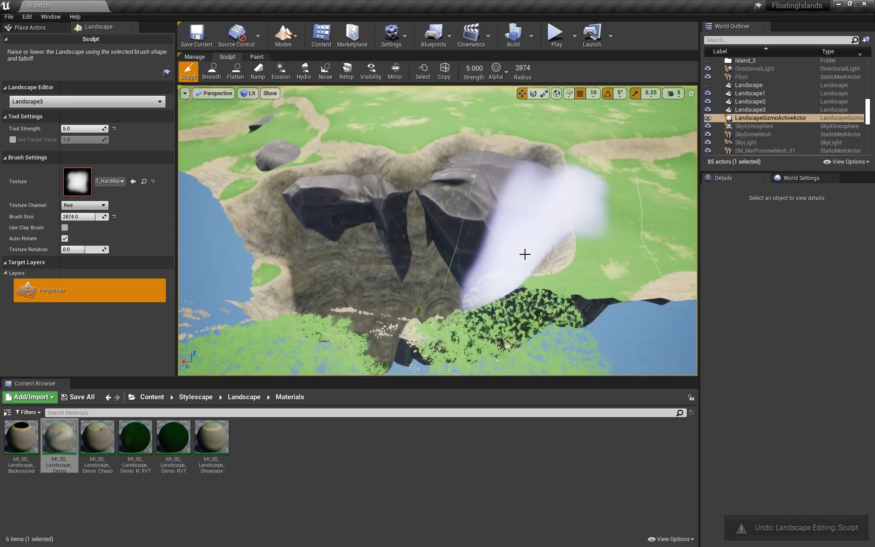
drag(524, 254, 500, 256)
key(ctrl+z)
key(ctrl+z)
Step: Continue lowering the edge of Landscape3 beside the exposed rocks to uncover the neighbouring rocks
drag(492, 297, 574, 296)
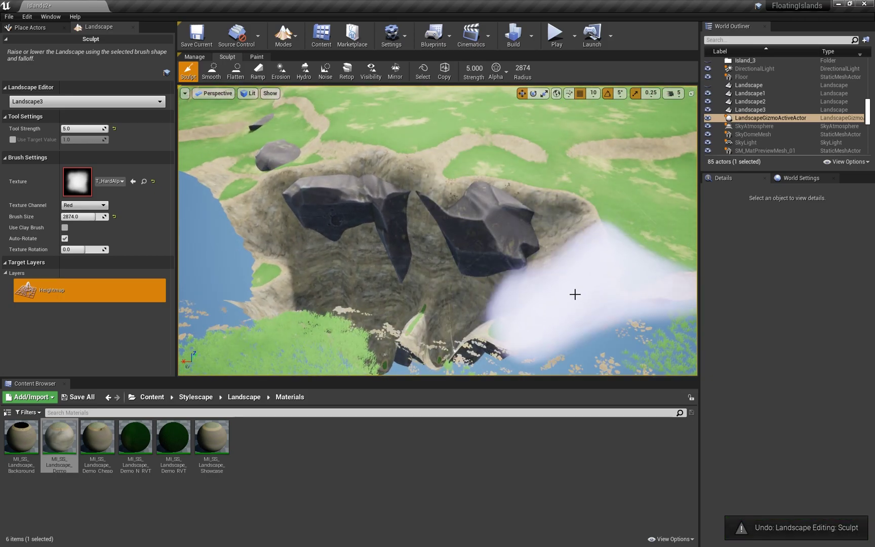
mouse_move(575, 295)
right_down()
mouse_move(555, 283)
mouse_move(554, 299)
right_up()
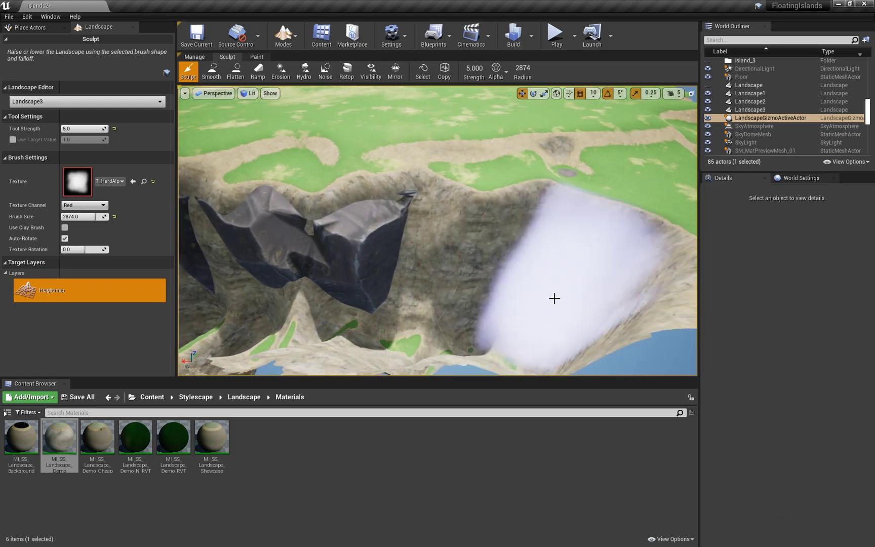
drag(555, 299, 517, 339)
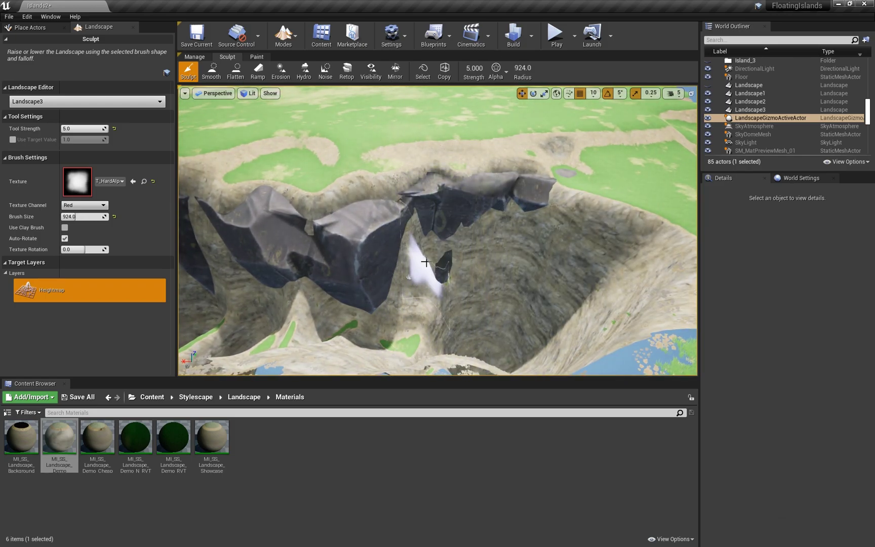
Step: Lower narrower sections along the edge of Landscape3 with brush size 924 to expose more of the rock faces
right_drag(427, 293, 487, 277)
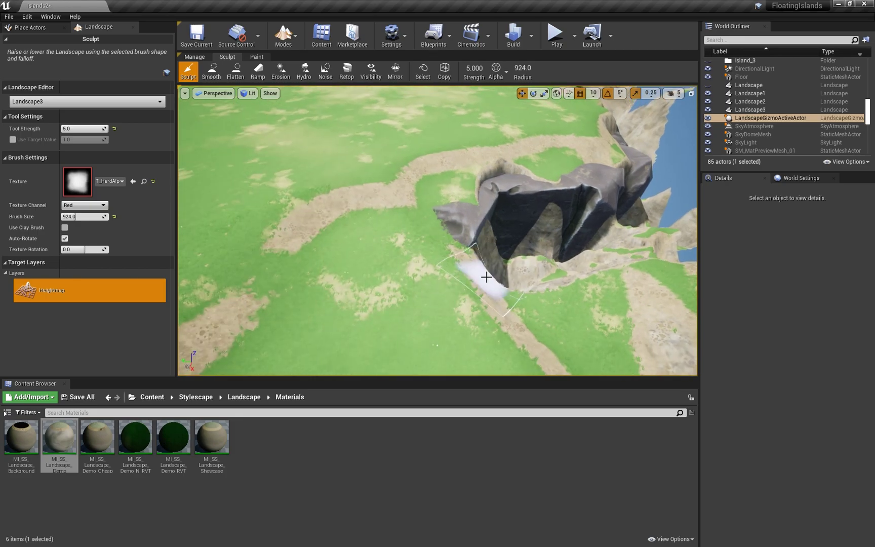
mouse_move(414, 325)
right_down()
mouse_move(482, 302)
mouse_move(451, 309)
mouse_move(391, 300)
mouse_move(400, 299)
mouse_move(412, 318)
right_up()
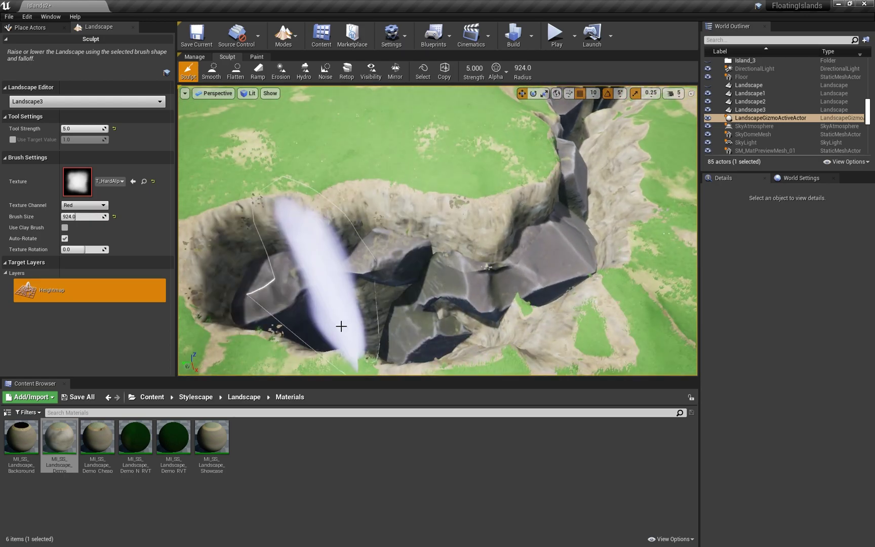
right_drag(342, 326, 455, 328)
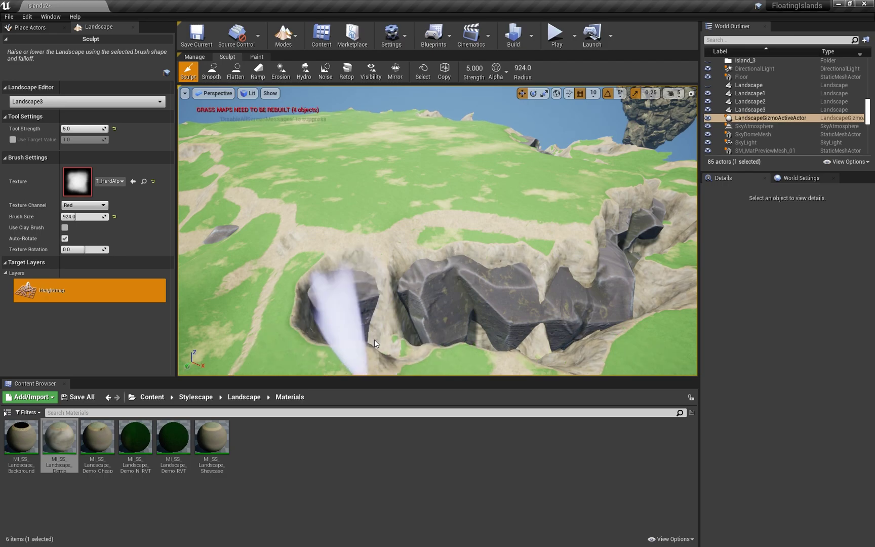
right_drag(375, 343, 411, 325)
shift+drag(410, 325, 376, 324)
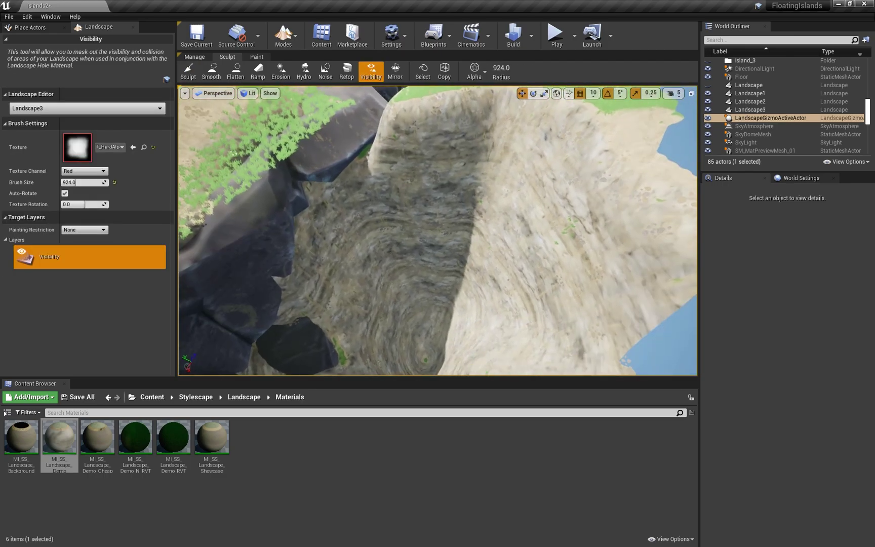
Step: Mask out the excess landscape beyond the exposed rocks of Landscape3 using the Visibility tool with brush size 2815
right_drag(519, 255, 519, 227)
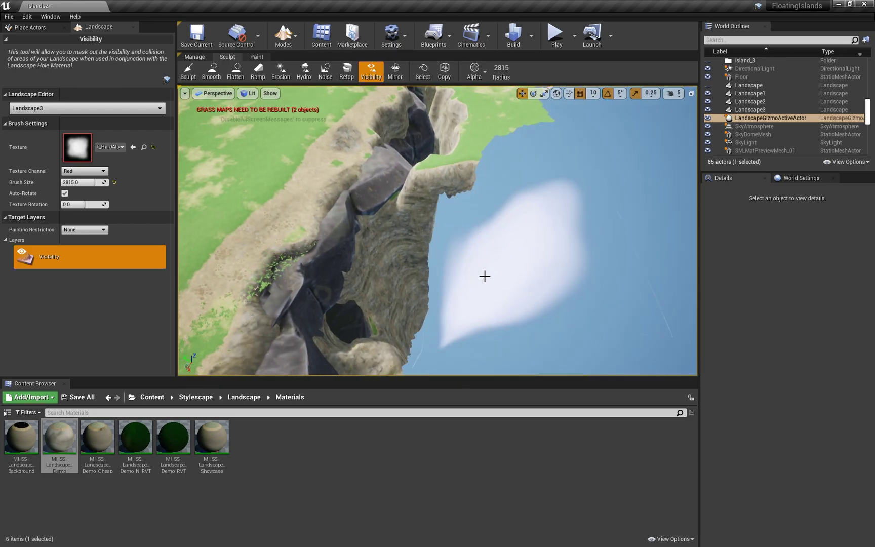
mouse_move(484, 276)
right_down()
mouse_move(504, 260)
mouse_move(426, 207)
mouse_move(435, 203)
mouse_move(432, 268)
mouse_move(480, 129)
mouse_move(436, 162)
mouse_move(461, 180)
mouse_move(461, 192)
right_up()
click(426, 207)
right_drag(452, 149, 372, 154)
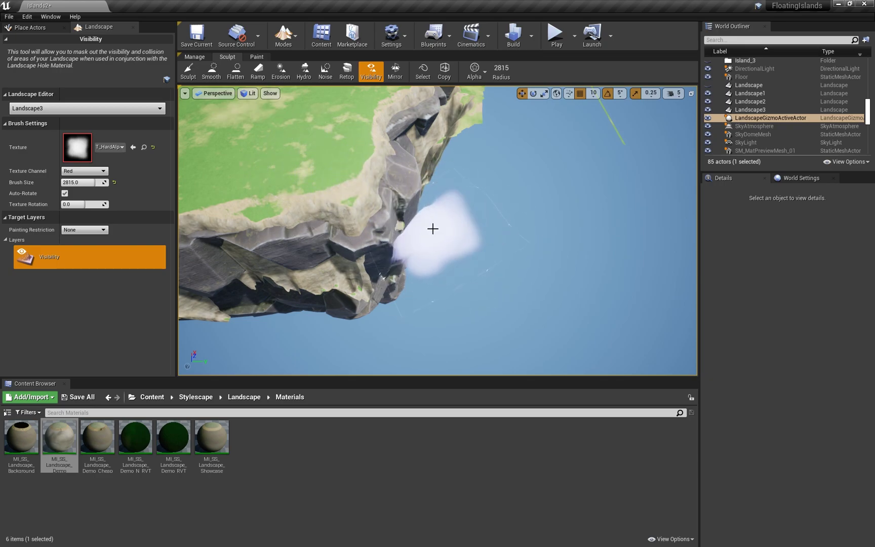
Step: Mask out the leftover landscape along the rock corner of Landscape3 with the Visibility tool, reducing the brush size to 1517
mouse_move(470, 207)
right_down()
mouse_move(470, 172)
mouse_move(469, 205)
right_up()
drag(469, 205, 398, 270)
mouse_move(398, 270)
right_down()
mouse_move(399, 230)
mouse_move(373, 221)
right_up()
click(398, 230)
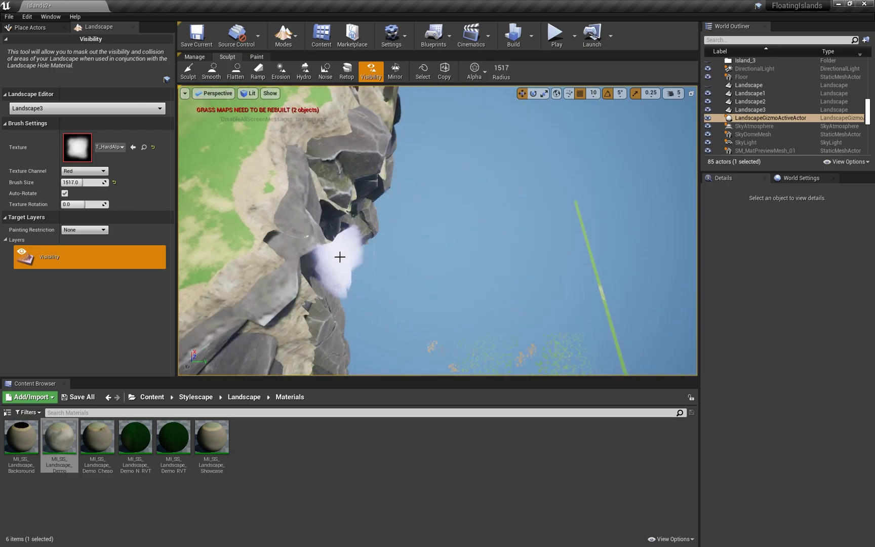
mouse_move(339, 257)
right_down()
mouse_move(324, 256)
mouse_move(332, 207)
mouse_move(410, 244)
right_up()
mouse_move(372, 290)
right_down()
mouse_move(383, 321)
mouse_move(467, 286)
mouse_move(486, 309)
mouse_move(481, 345)
right_up()
Step: Mask out the remaining landscape scraps between the rock faces of Landscape3 with smaller Visibility brushes of size 847 and 558
key(bracketleft)
key(bracketleft)
key(bracketleft)
key(bracketleft)
key(bracketleft)
key(bracketleft)
key(bracketleft)
key(bracketleft)
right_drag(468, 295, 446, 349)
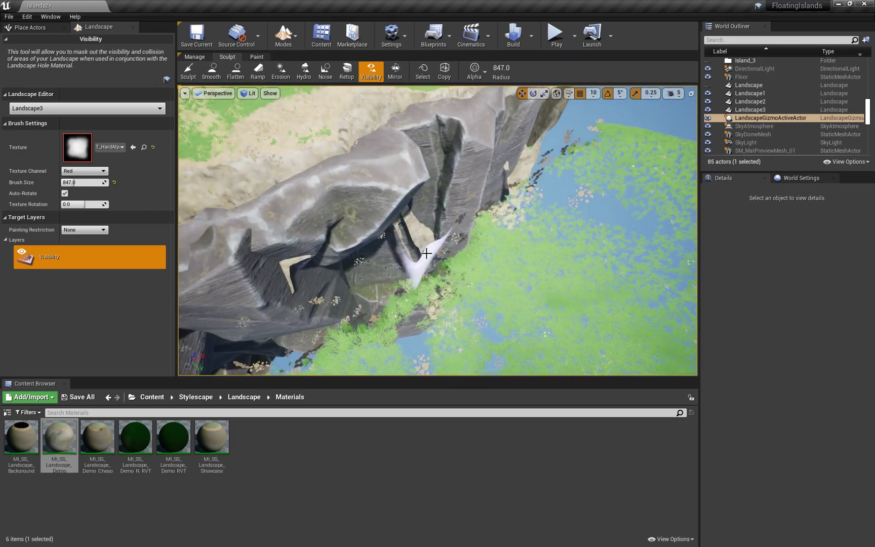
right_drag(316, 286, 284, 168)
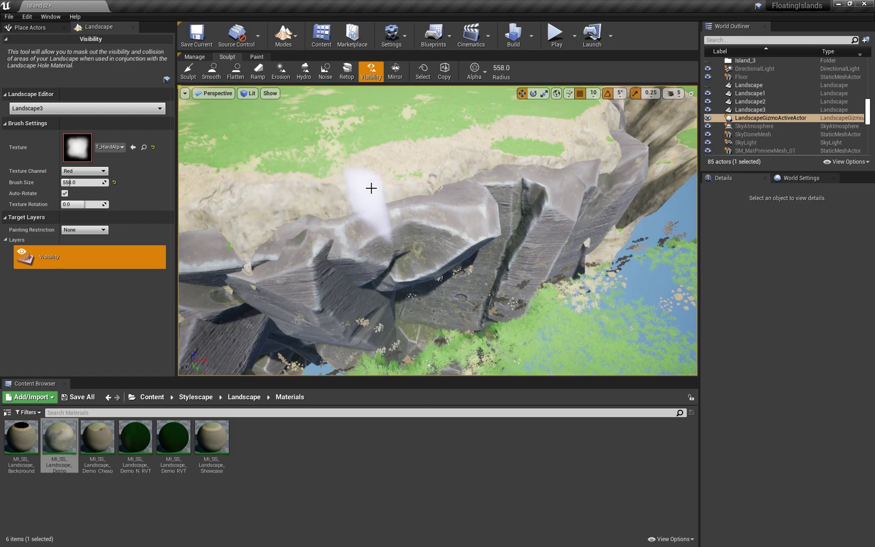
right_drag(371, 188, 423, 151)
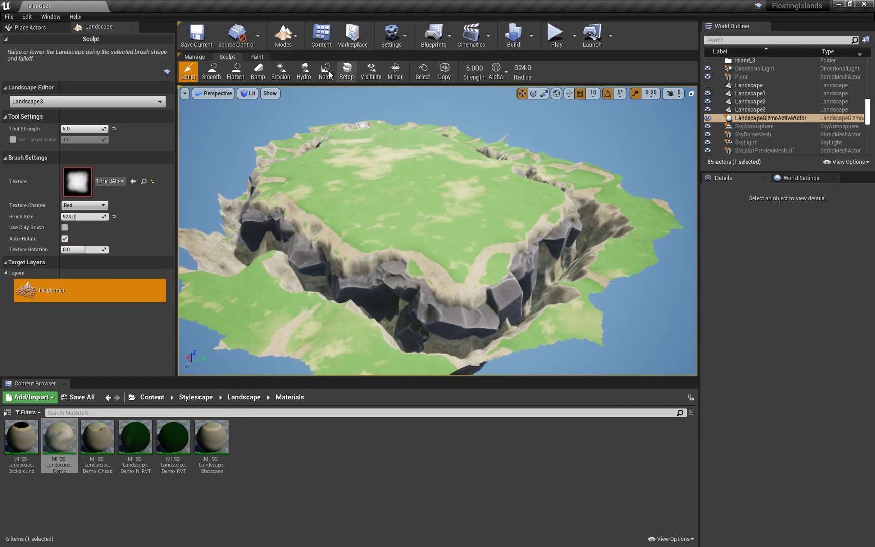
Step: Paint layer_06 over the stray floating grass beyond the landscape edge with tool strength 5 and brush size 1080 to remove it
click(256, 57)
right_drag(280, 334, 351, 293)
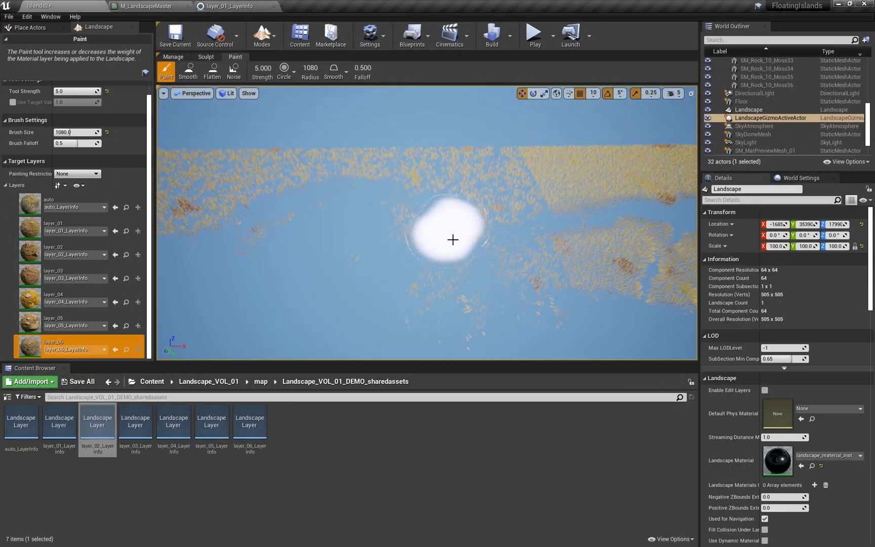
mouse_move(453, 240)
mouse_down()
mouse_move(439, 307)
mouse_move(397, 238)
mouse_up()
right_drag(396, 238, 365, 238)
mouse_move(397, 234)
mouse_down()
mouse_move(433, 205)
mouse_move(341, 152)
mouse_move(406, 203)
mouse_move(477, 197)
mouse_up()
mouse_move(476, 198)
right_down()
mouse_move(527, 198)
mouse_move(537, 188)
right_up()
mouse_move(479, 198)
mouse_down()
mouse_move(383, 207)
mouse_move(447, 146)
mouse_move(478, 201)
mouse_move(431, 176)
mouse_move(246, 199)
mouse_move(405, 195)
mouse_up()
right_drag(440, 198, 526, 233)
mouse_move(443, 197)
mouse_down()
mouse_move(457, 196)
mouse_move(483, 244)
mouse_move(524, 157)
mouse_up()
right_drag(397, 178, 299, 187)
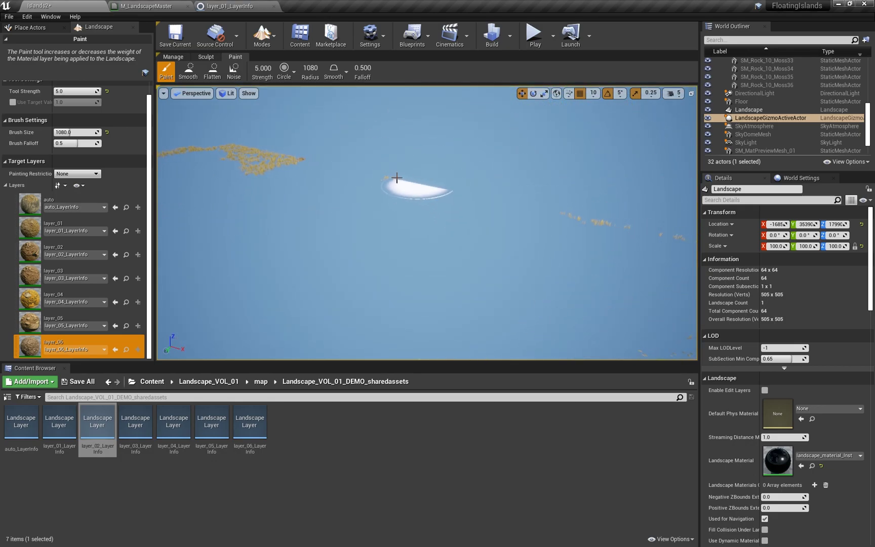
mouse_move(402, 189)
mouse_down()
mouse_move(379, 198)
mouse_move(611, 230)
mouse_up()
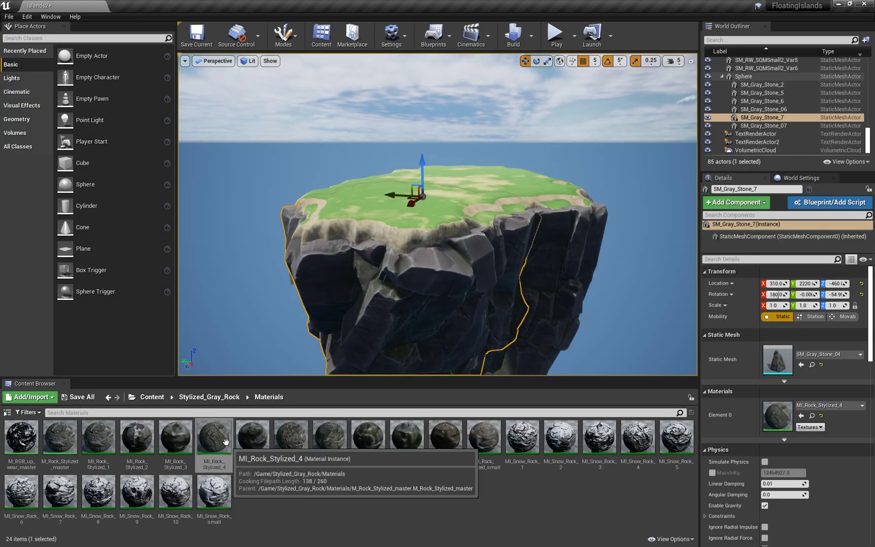
Step: Duplicate the material instance MI_Rock_Stylized_4 as MI_Rock_Stylized_4Brown and open the copy in a docked editor
right_click(227, 442)
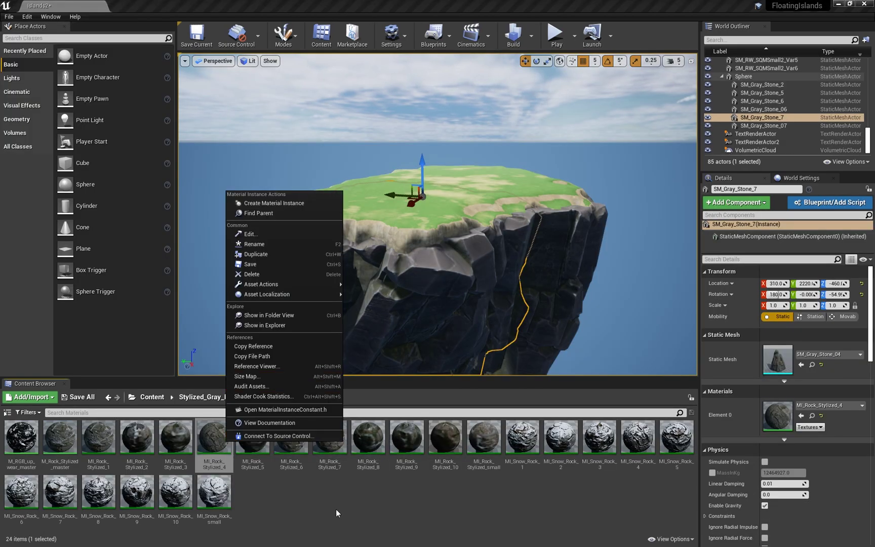
click(256, 253)
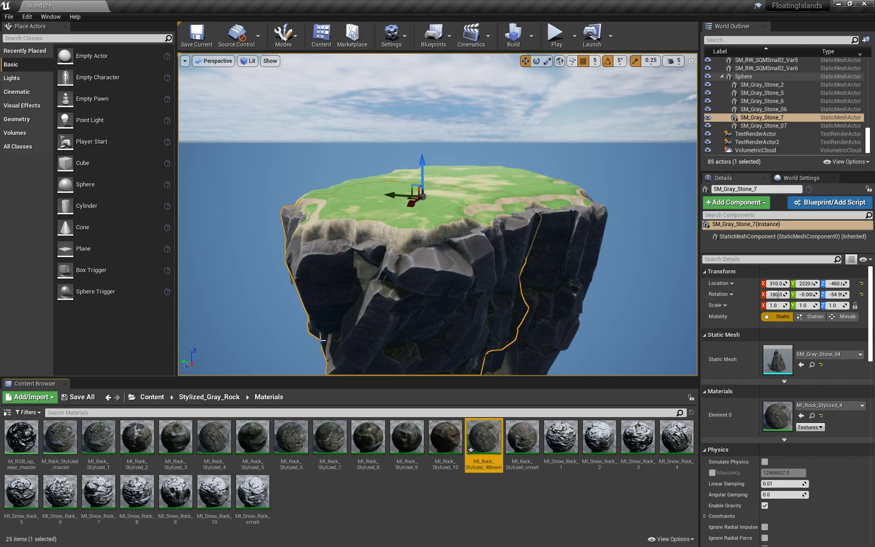
double_click(478, 442)
drag(104, 84, 148, 5)
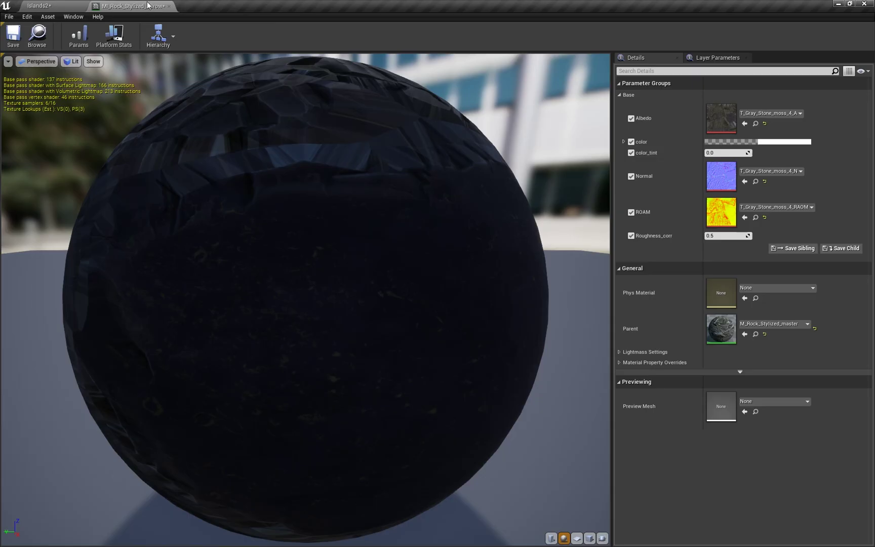
Step: Set the color parameter of MI_Rock_Stylized_4Brown to the beige sampled from the sandy edge of Landscape3 (sRGB B4AC98)
click(774, 141)
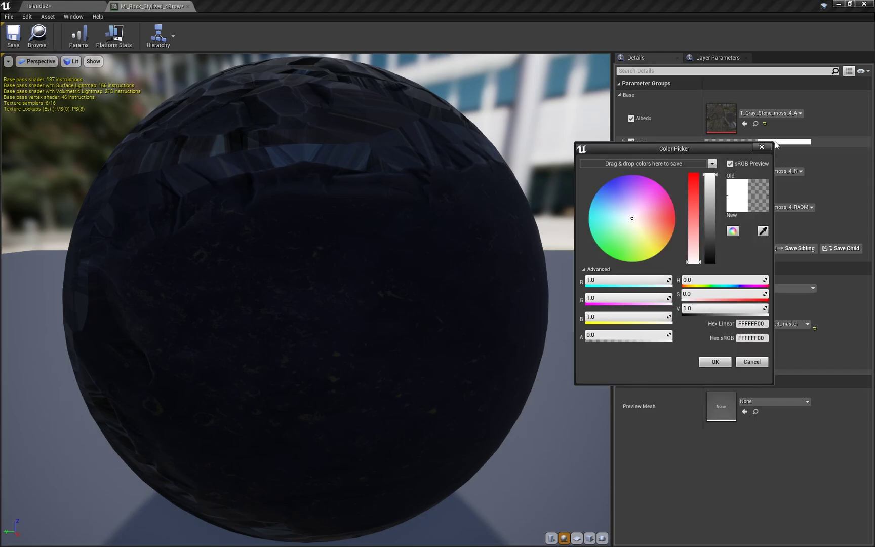
click(52, 10)
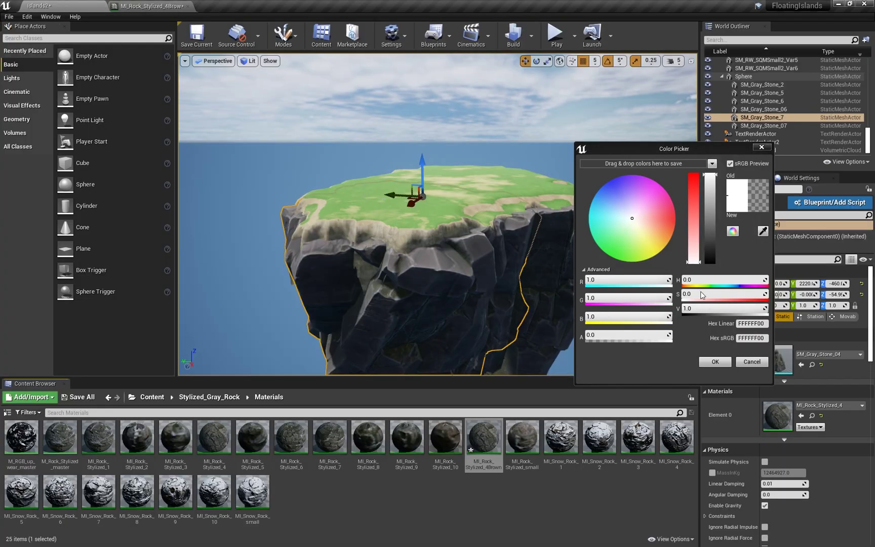
click(763, 232)
click(399, 229)
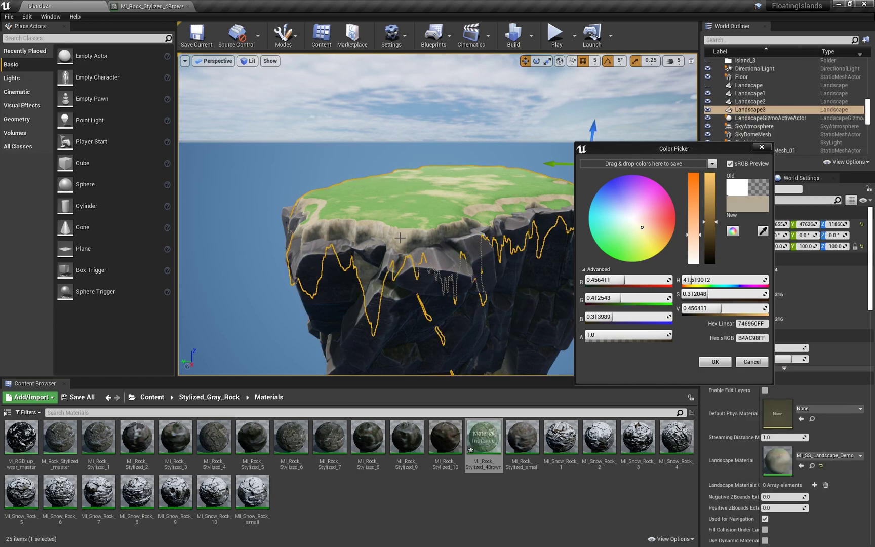
click(707, 362)
click(133, 7)
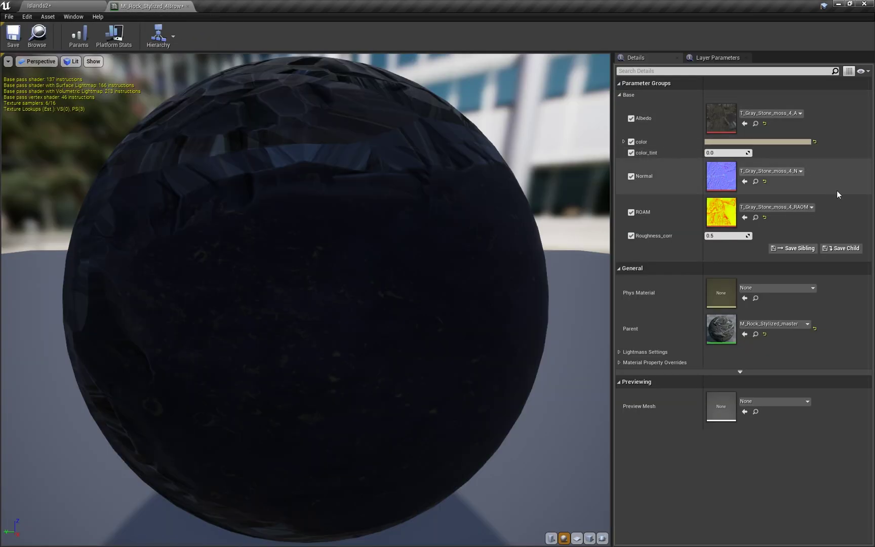
Step: Try color_tint values of 1, 2 and 3 on MI_Rock_Stylized_4Brown and save the material
drag(710, 150, 749, 150)
click(708, 153)
text(1)
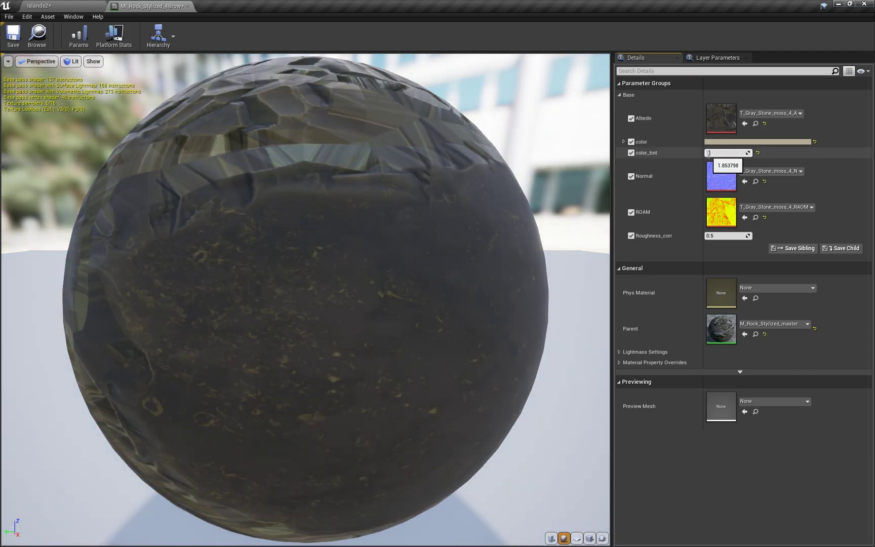
key(Return)
text(2)
key(Return)
text(3)
key(Return)
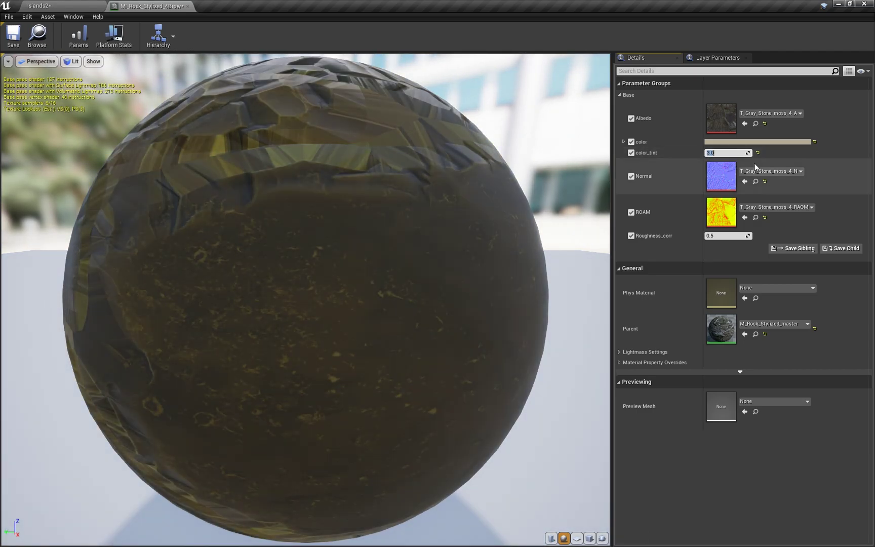
click(20, 39)
Step: Assign MI_Rock_Stylized_4Brown to the front island rock SM_Gray_Stone_7 in the Islands2 level
click(42, 6)
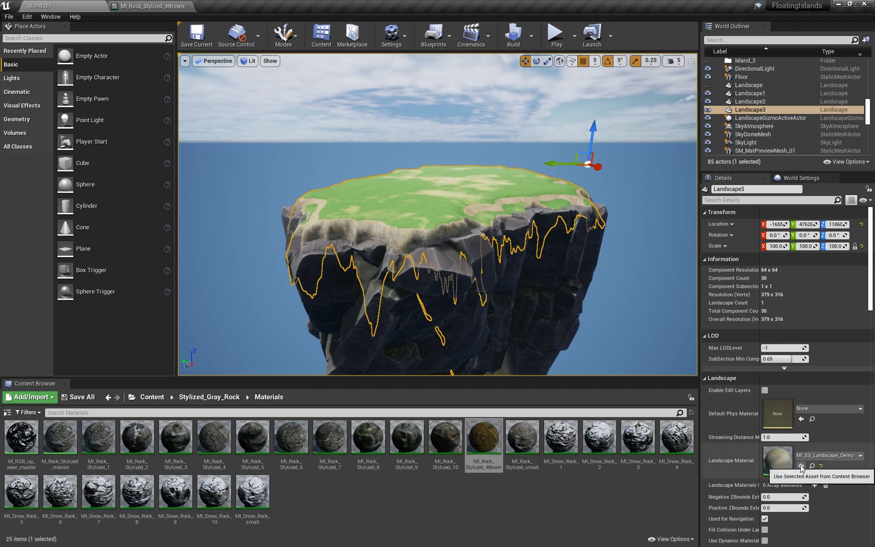
click(408, 342)
click(801, 415)
right_drag(541, 319, 526, 345)
Step: Set the color_tint of MI_Rock_Stylized_4Brown to 2 and check the rock in the level
click(147, 6)
click(727, 153)
text(2)
key(Return)
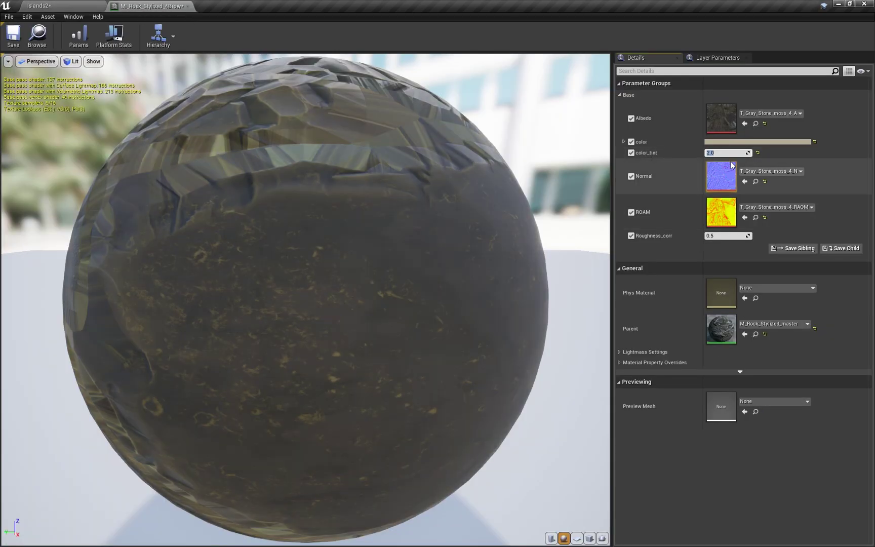
click(45, 6)
click(152, 6)
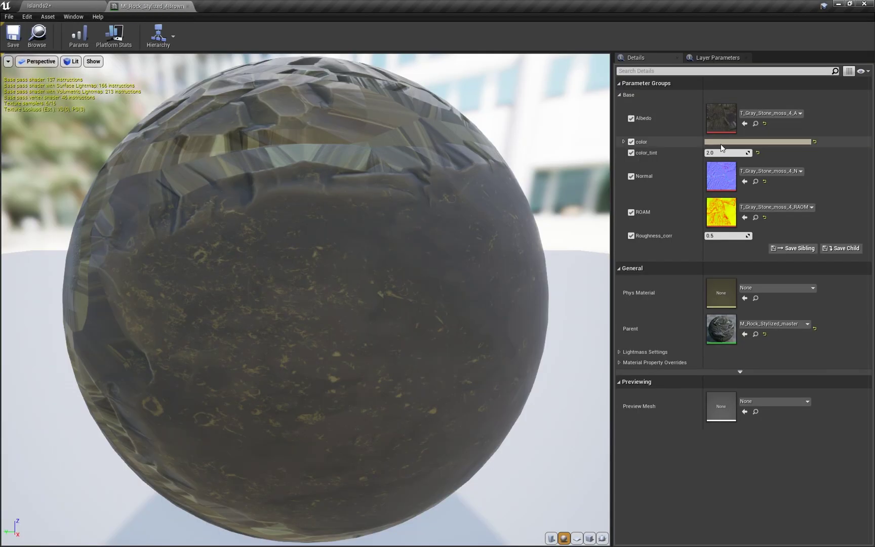
Step: Try a color_tint of 1, compare it on the rock in the level, and set the value back to 2
click(727, 152)
text(1)
key(Return)
click(45, 5)
click(151, 5)
click(731, 153)
text(2)
key(Return)
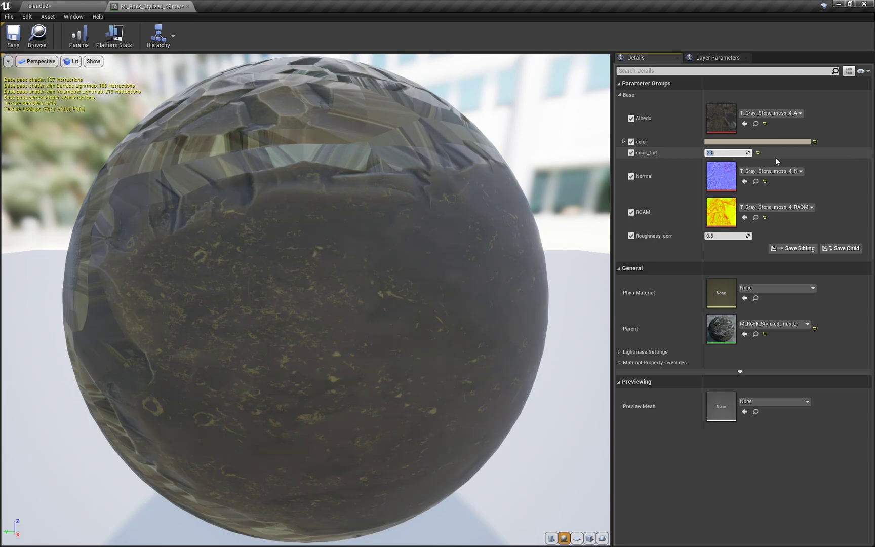
click(74, 6)
click(160, 6)
Step: Brighten the color of MI_Rock_Stylized_4Brown to a light cream in two passes, checking the island in the level
click(777, 141)
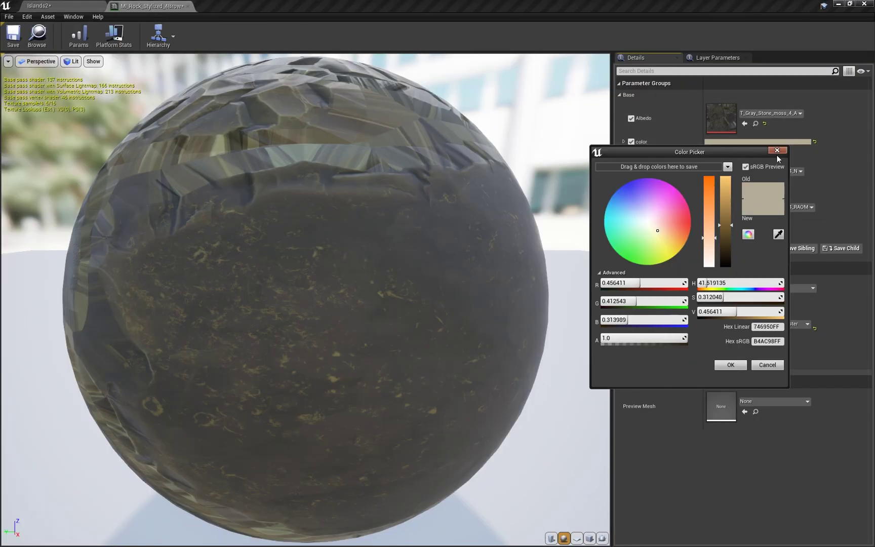
drag(725, 198, 725, 185)
click(738, 364)
click(45, 6)
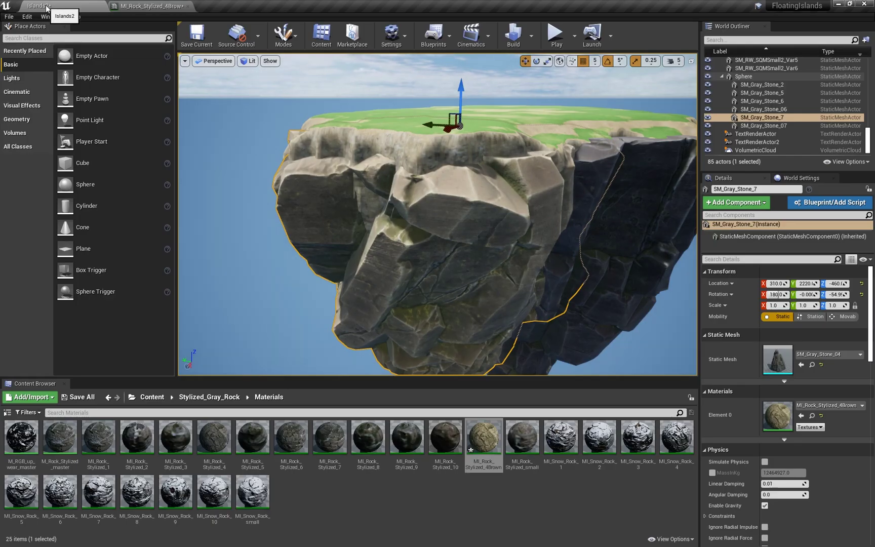
click(157, 8)
click(797, 140)
click(734, 185)
click(738, 361)
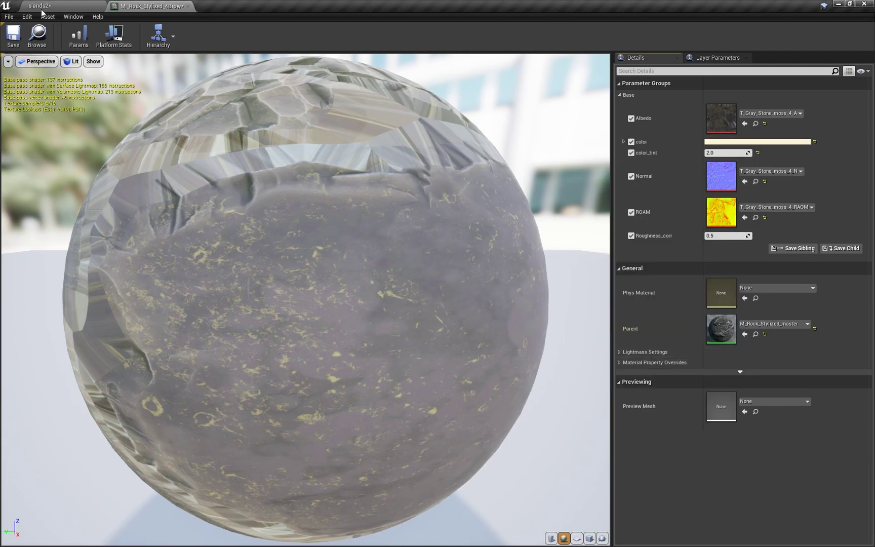
click(41, 6)
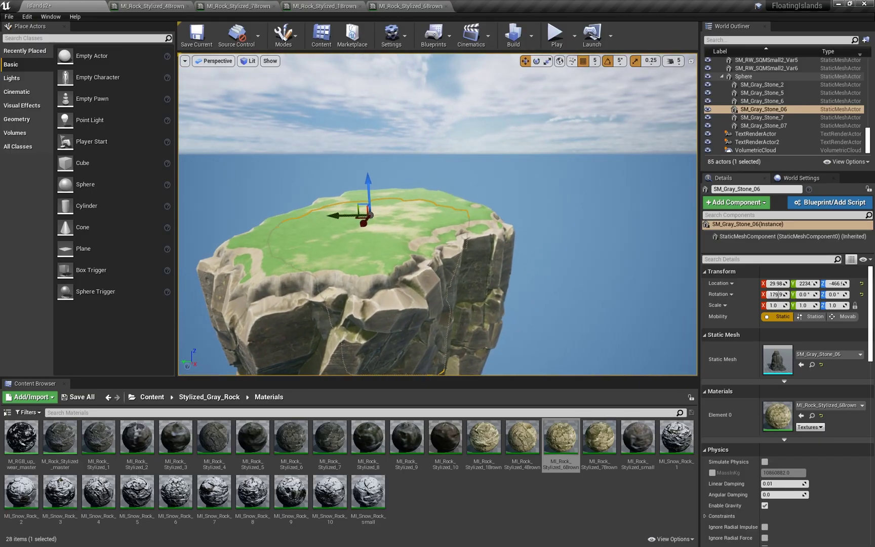
right_drag(437, 214, 435, 260)
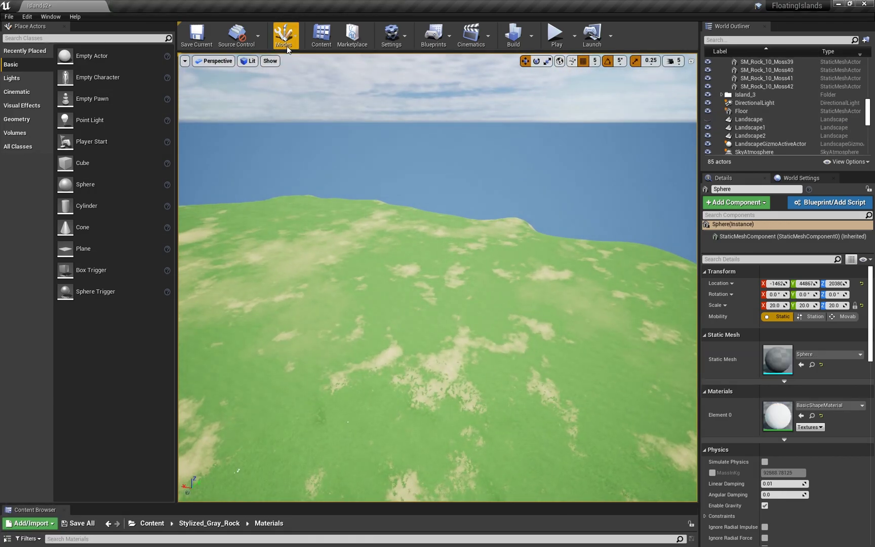
Step: Sculpt raised terrain on top of Landscape3 with tool strength 5 and the brush size increased to 8192
click(286, 46)
click(298, 76)
click(226, 57)
right_drag(291, 194, 192, 223)
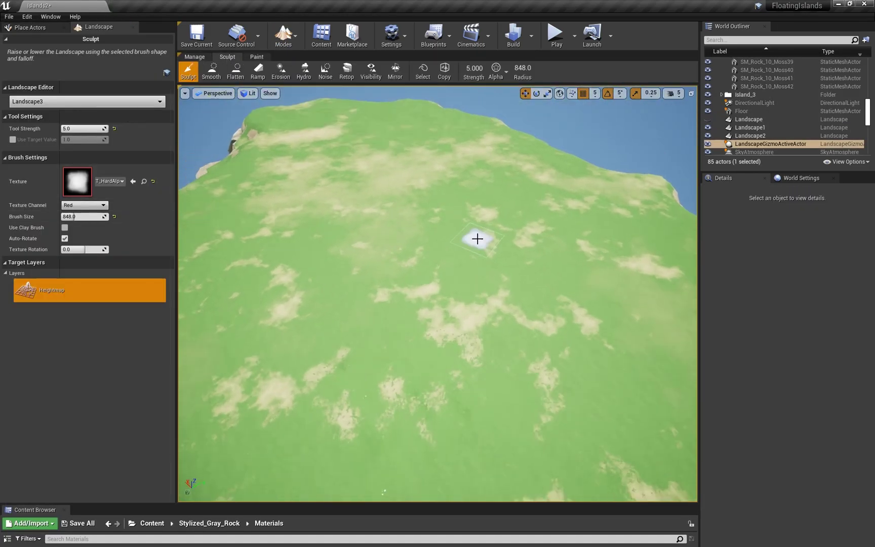
key(bracketright)
key(bracketright)
key(bracketright)
key(bracketright)
key(bracketright)
key(bracketright)
key(bracketright)
key(bracketright)
key(bracketright)
key(bracketright)
click(451, 181)
right_drag(451, 181, 484, 253)
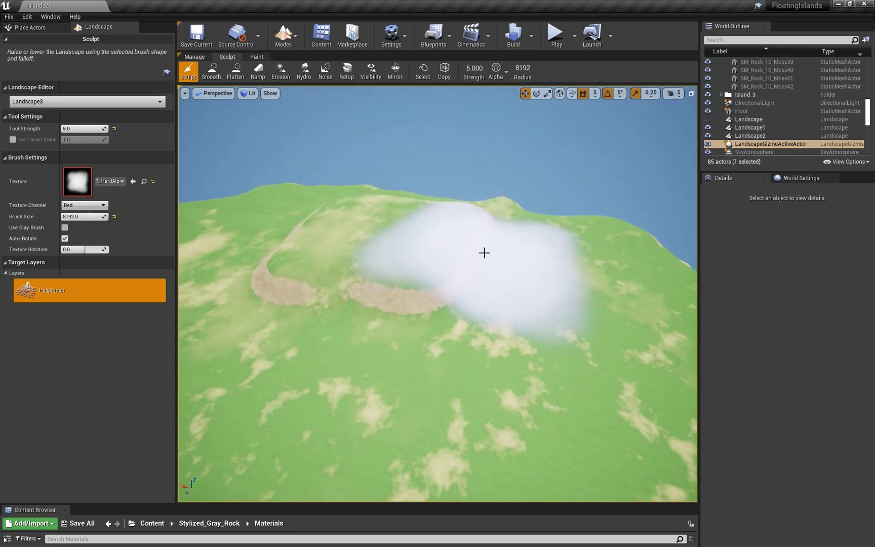
mouse_move(484, 252)
mouse_down()
mouse_move(451, 281)
mouse_move(443, 260)
mouse_up()
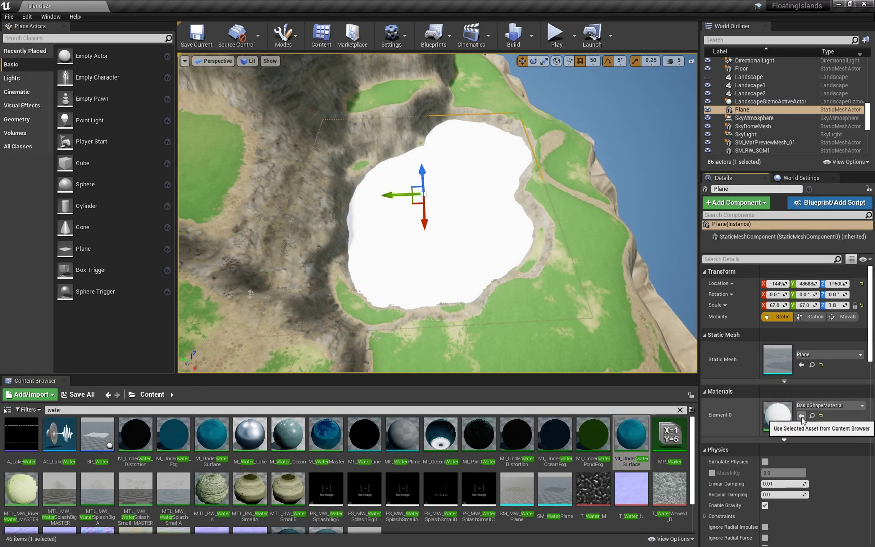
Step: Assign the MI_UnderwaterSurface material to the plane filling the lake basin
click(800, 416)
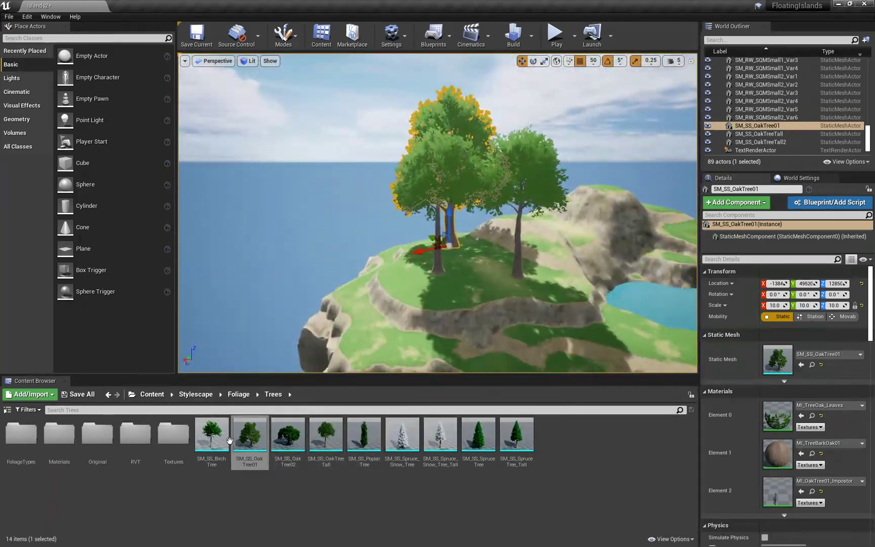
Step: Place SM_SS_BirchTree beside the oaks, SM_SS_OakTree02 on the hill behind the lake, and SM_SS_SpruceTree on the island
drag(229, 439, 461, 258)
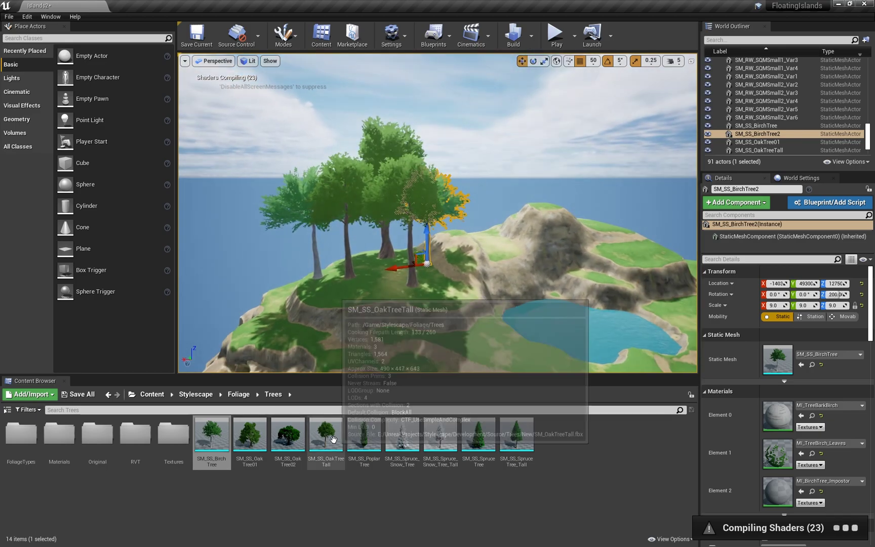
drag(288, 435, 546, 230)
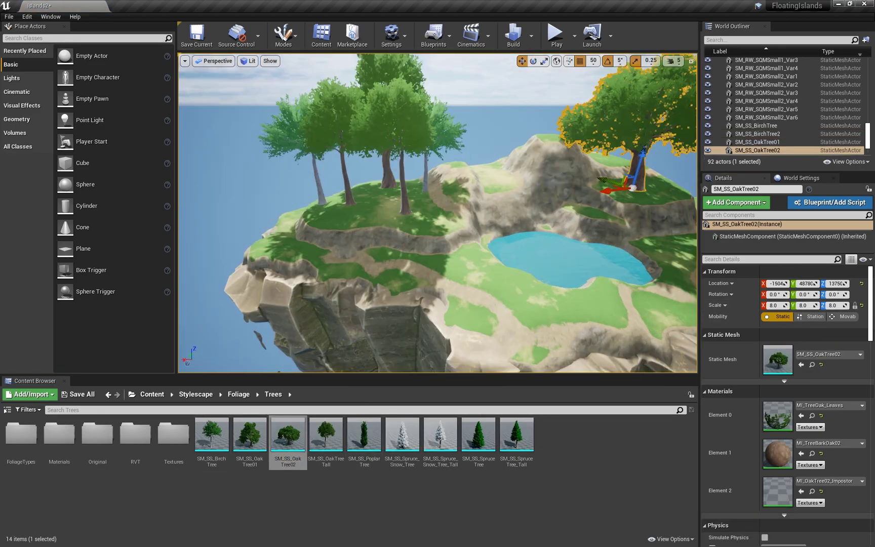
drag(479, 434, 469, 276)
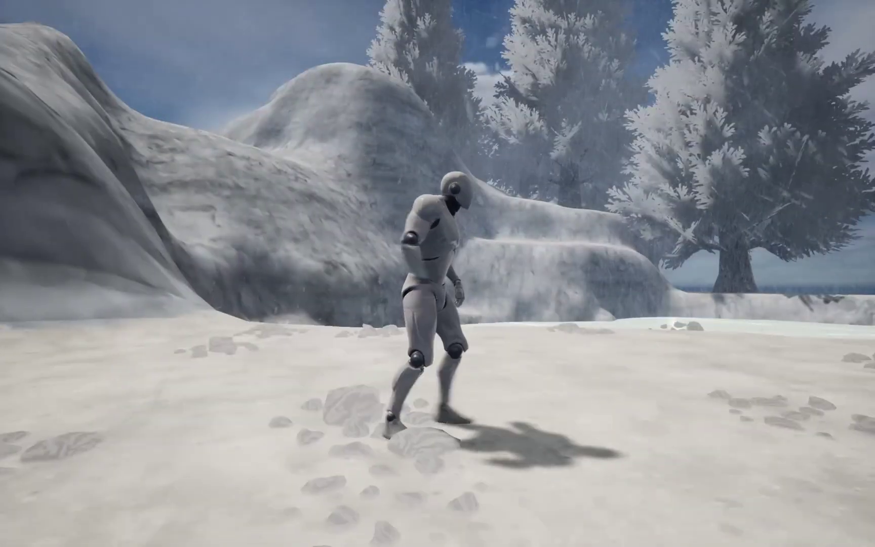
key(w)
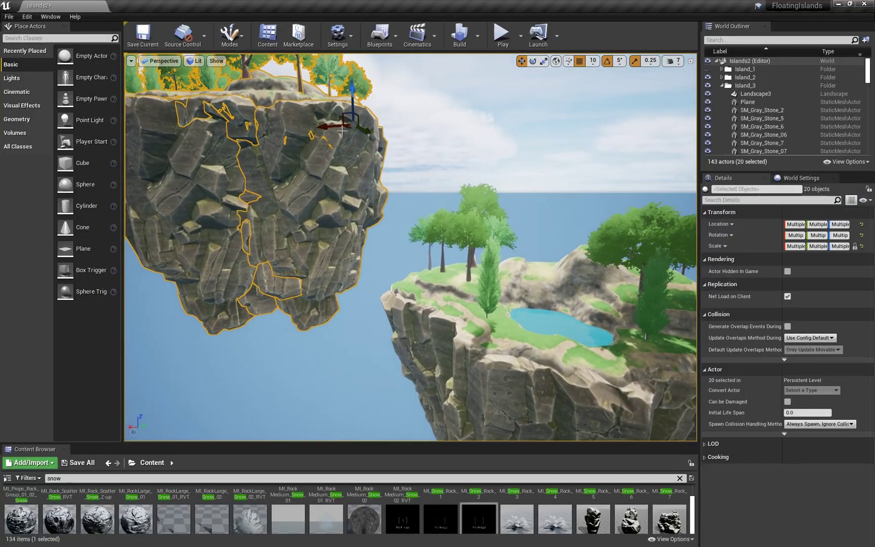
Step: Rotate the 20 selected objects of the tree-topped floating island above the main island
key(e)
drag(355, 101, 430, 136)
key(w)
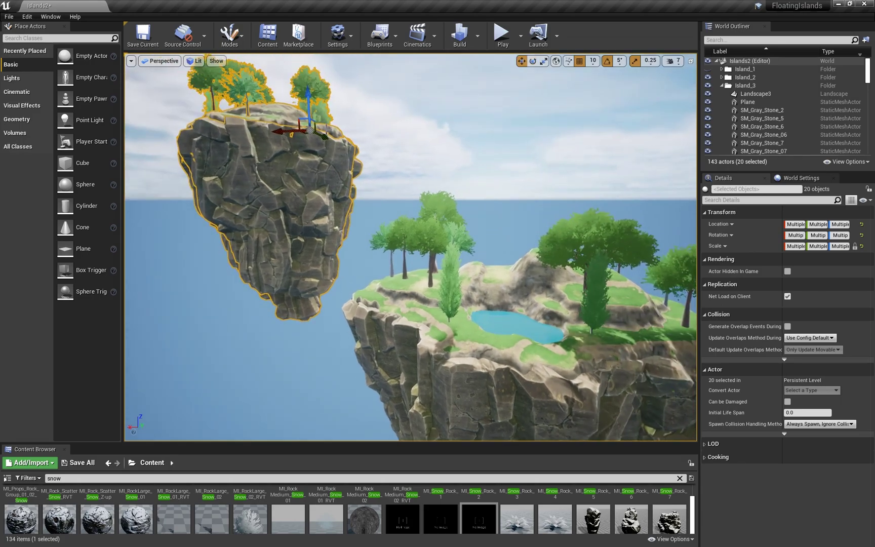
Step: Copy and paste the selected floating island and move the copy to a new spot in the sky
key(ctrl+c)
key(Return)
key(ctrl+v)
drag(325, 136, 396, 172)
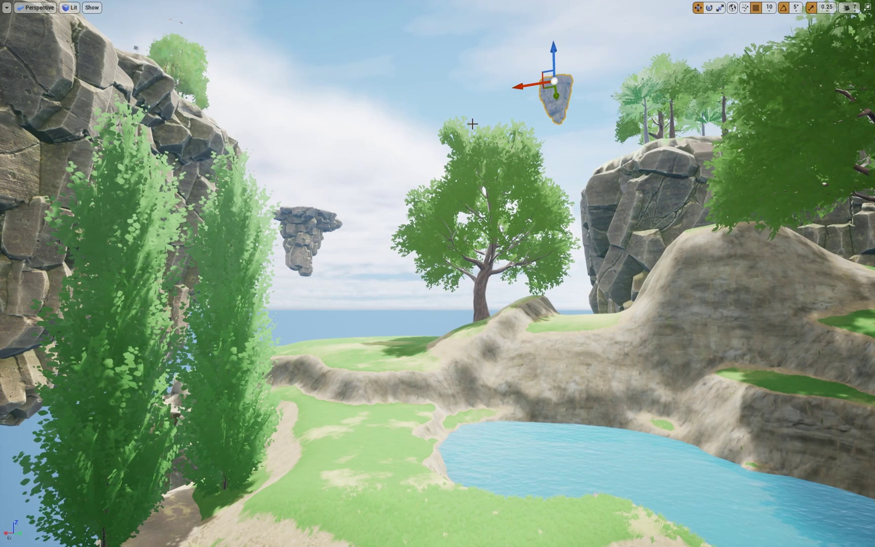
Step: Reposition the distant floating rock and lower the oak tree behind the lake into the ground
alt+drag(553, 91, 327, 174)
click(455, 258)
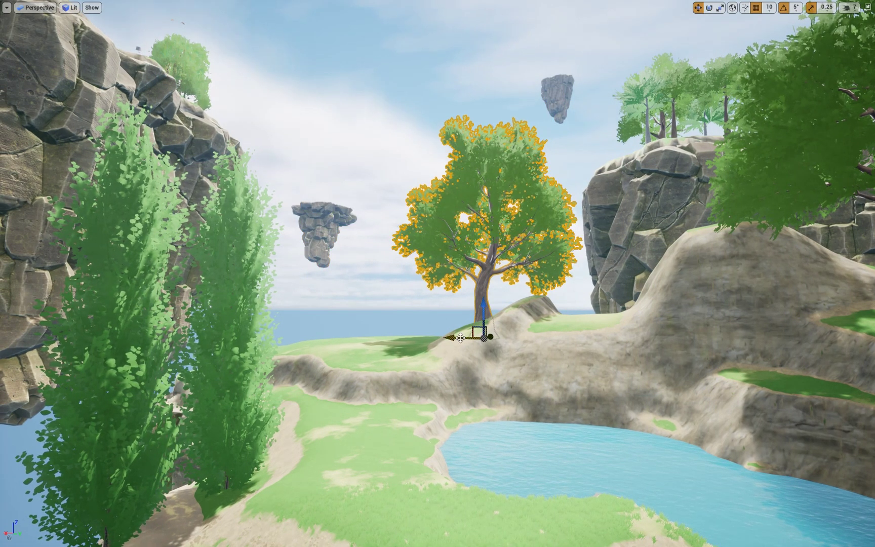
mouse_move(460, 338)
mouse_down()
mouse_move(504, 338)
mouse_move(462, 355)
mouse_up()
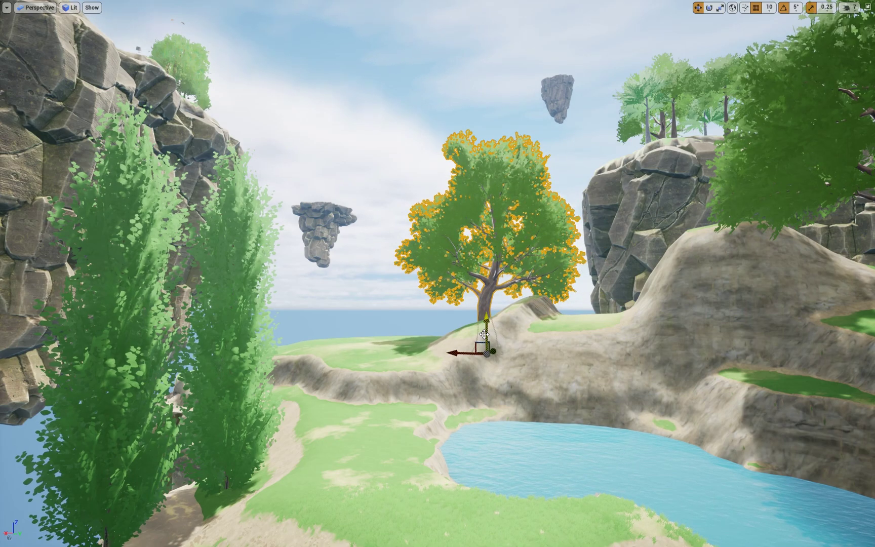